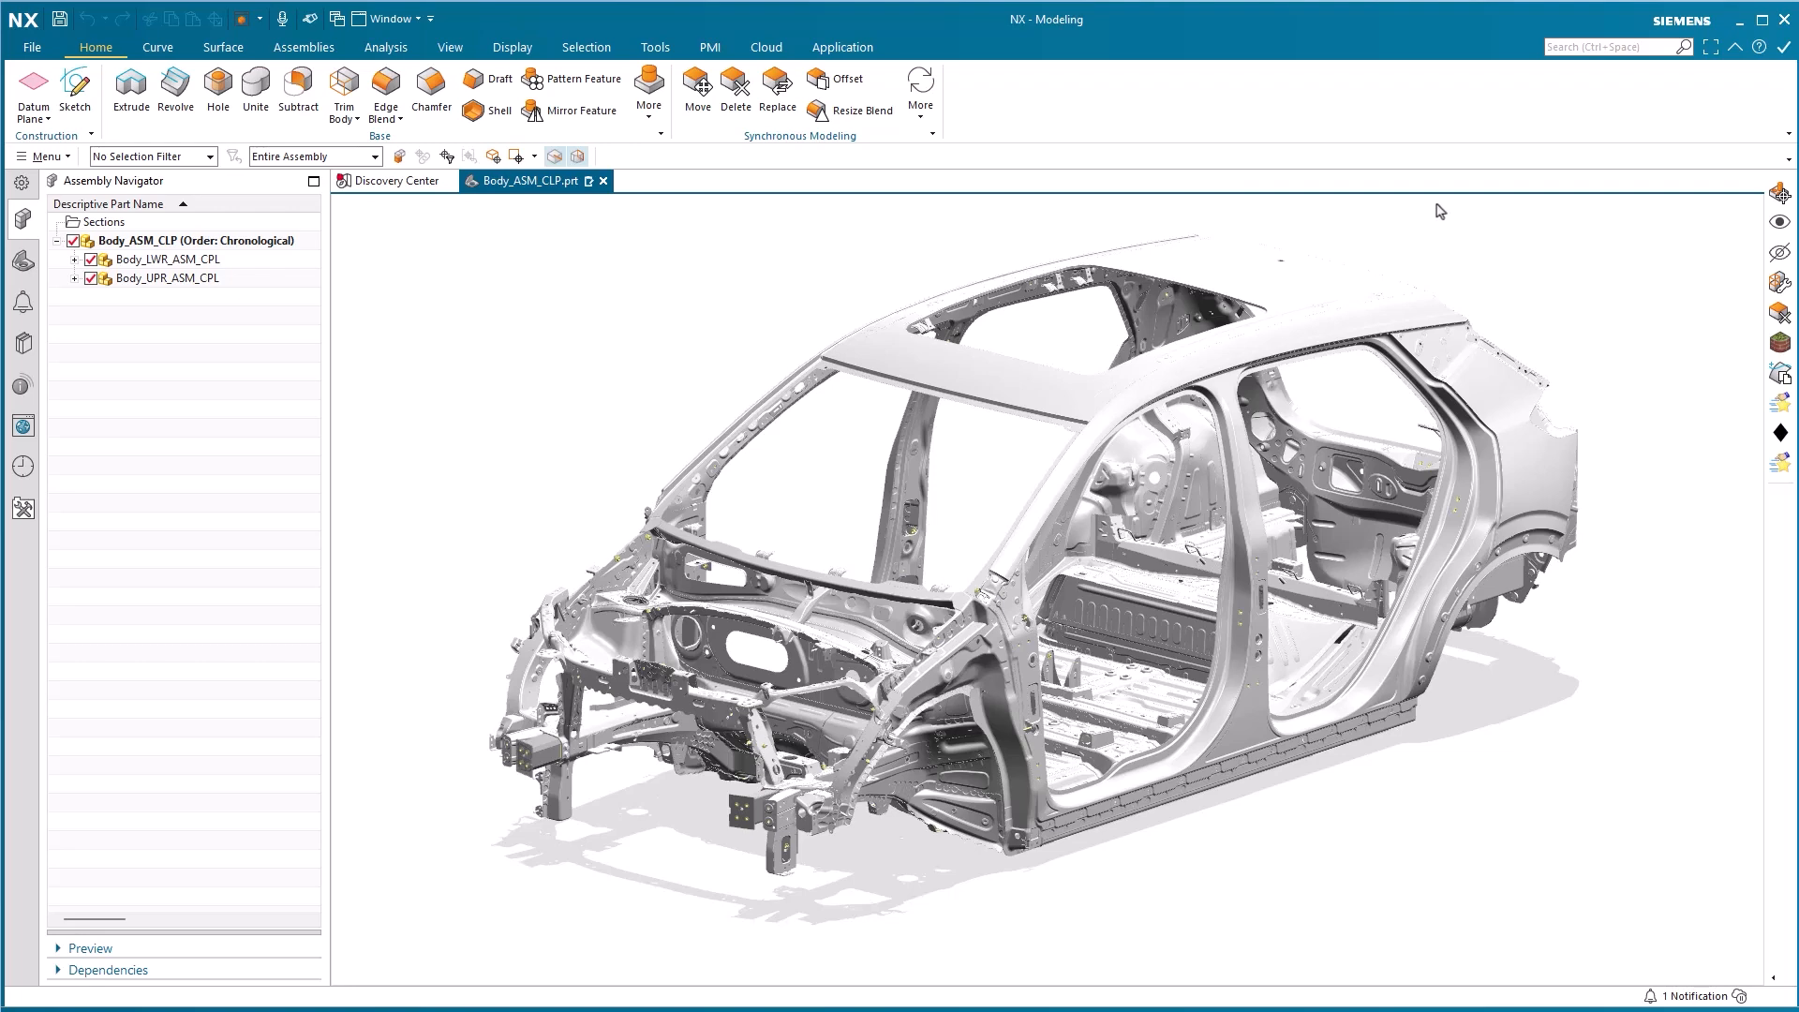
Open the outer bodyside panel component from the car body assembly in its own window
right_click(1239, 452)
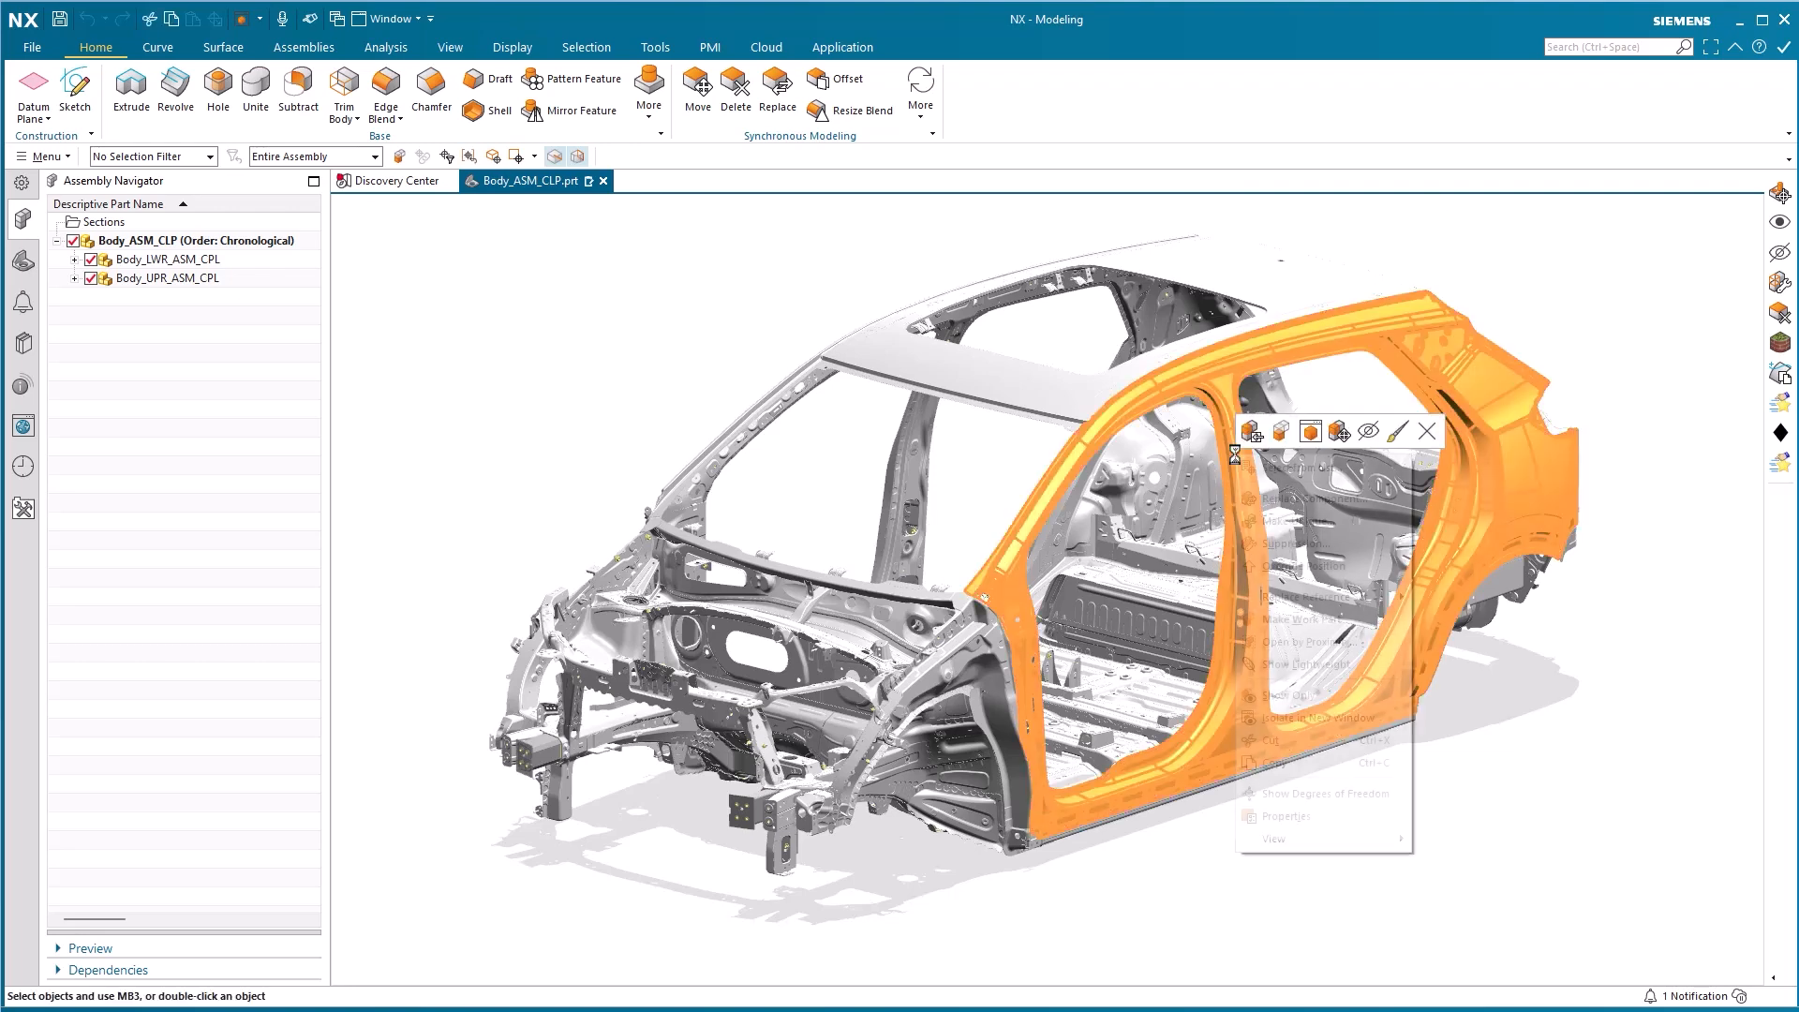
click(1310, 432)
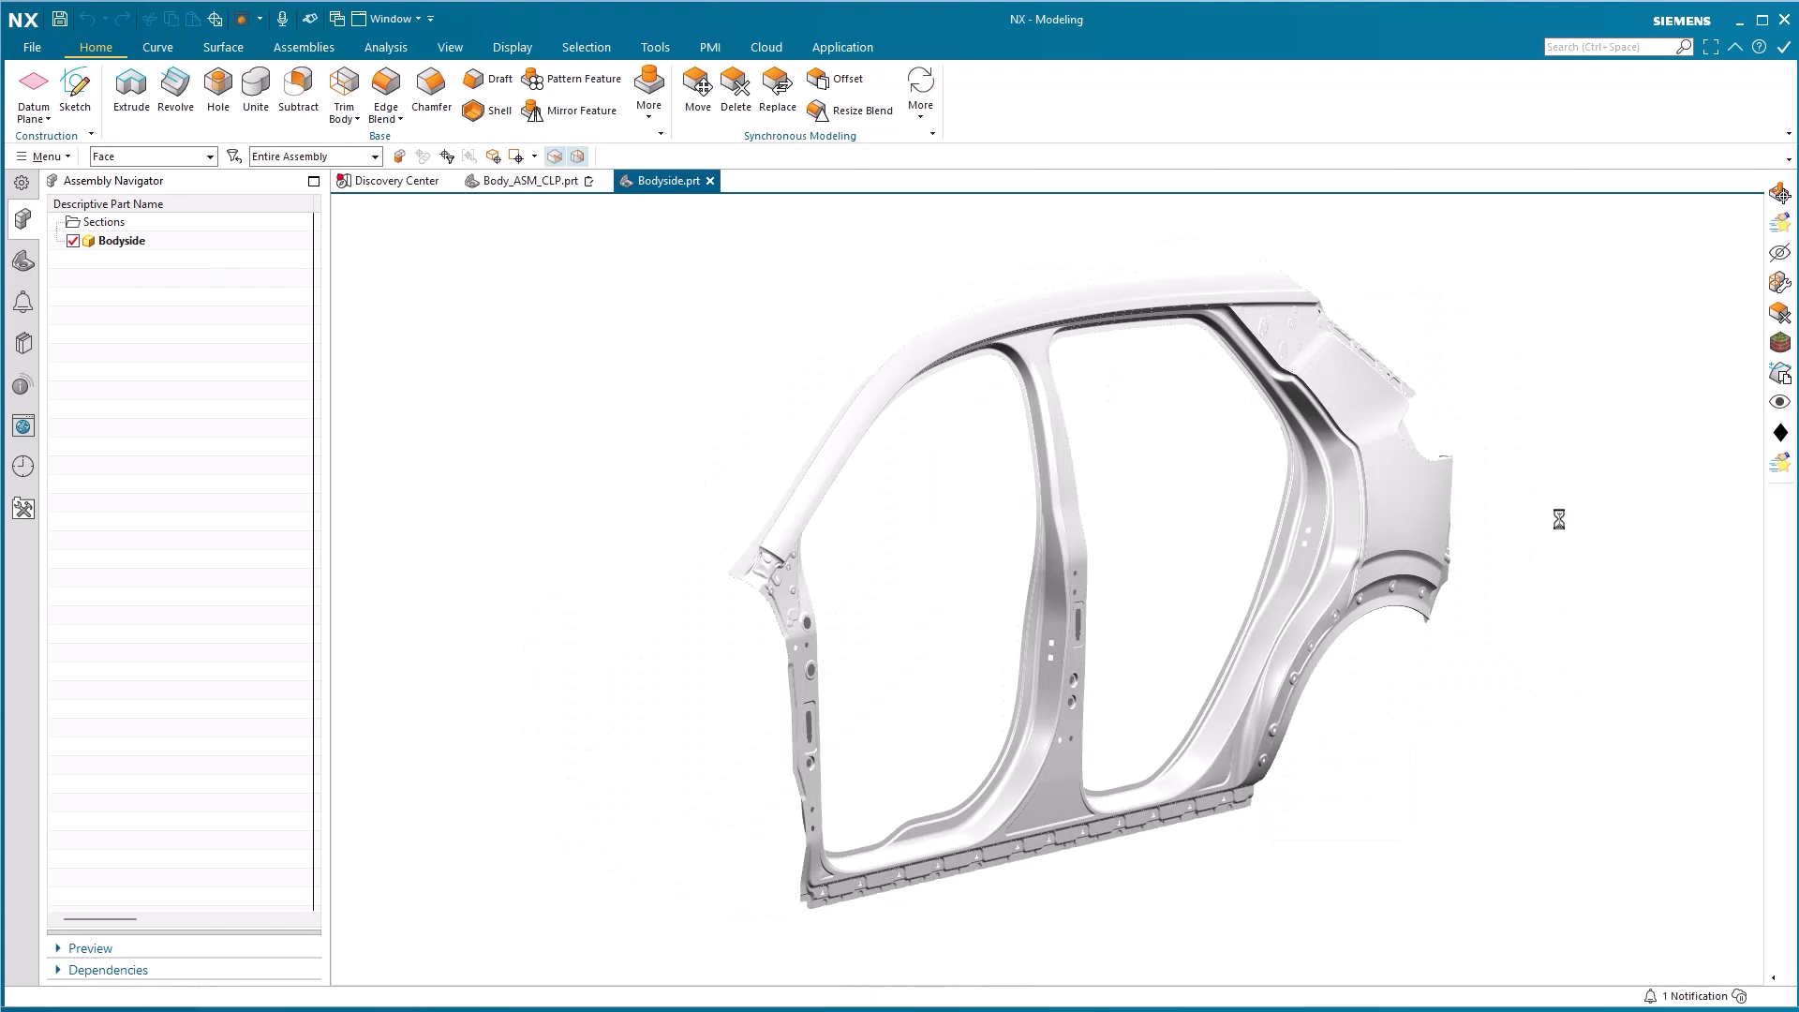
Start Select Similar Faces and pick the three connected faces around the lower of the two large round holes near the front pillar's top
click(581, 49)
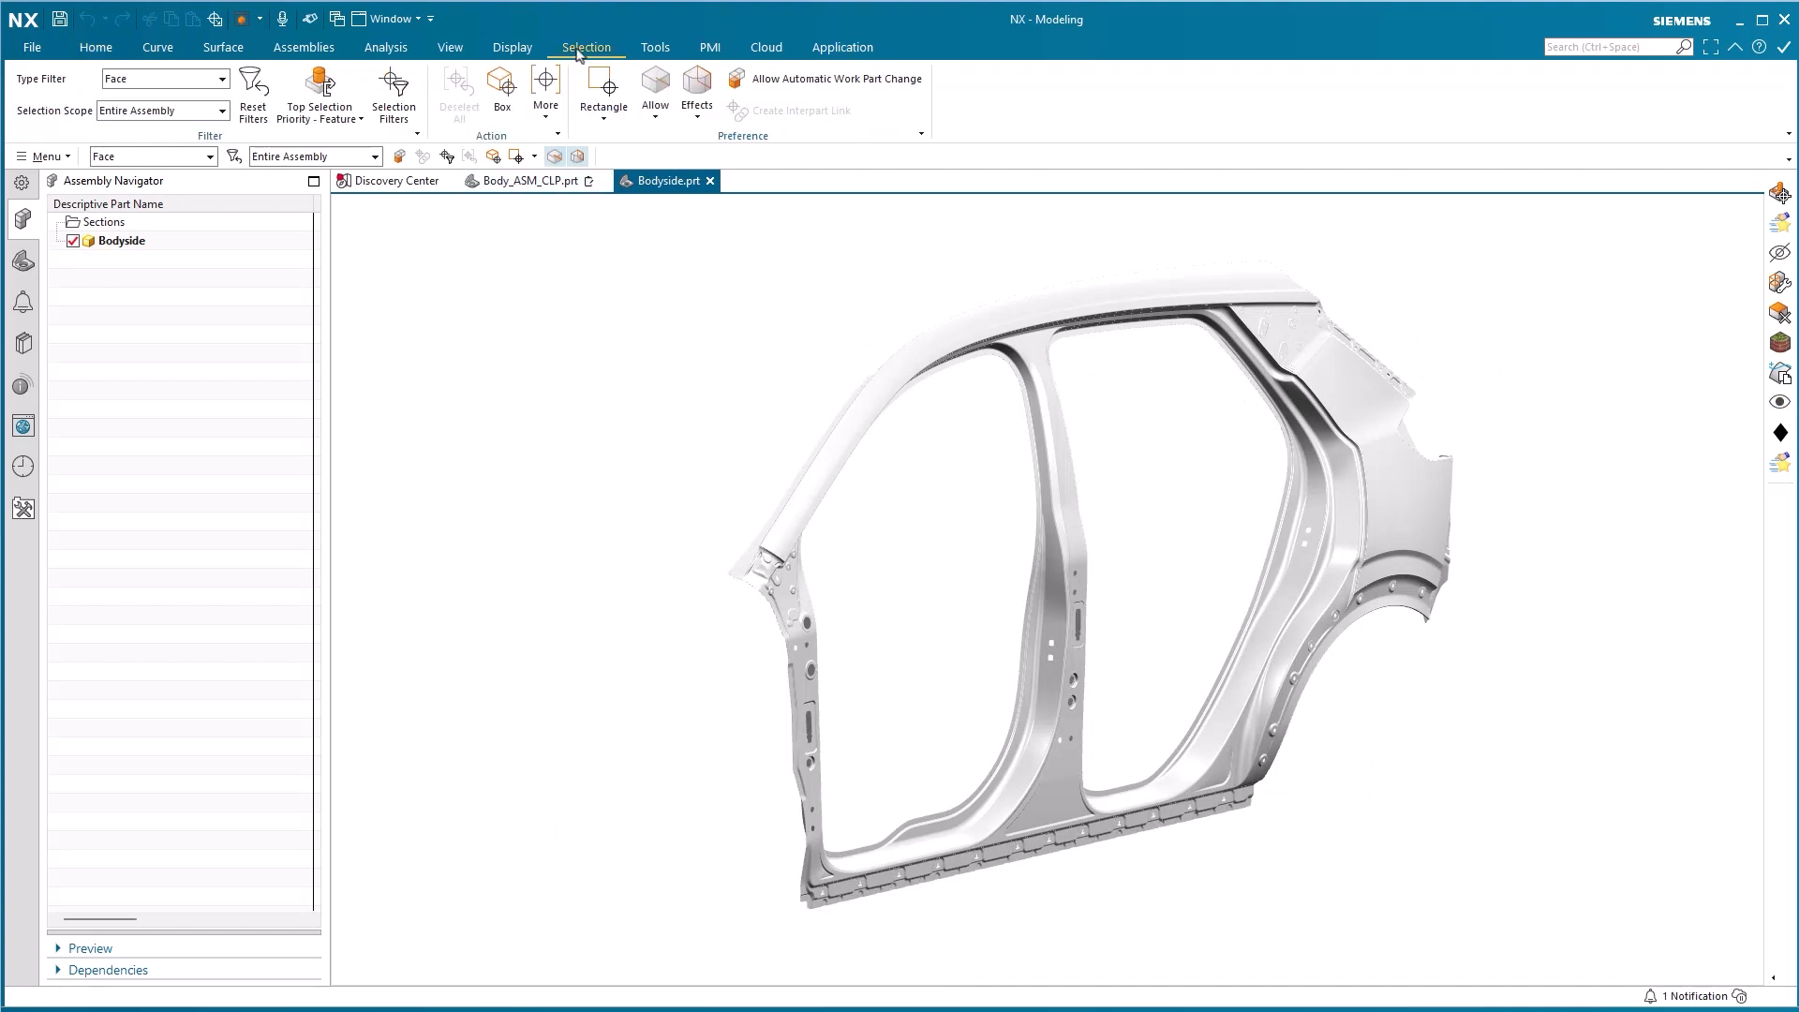
click(545, 92)
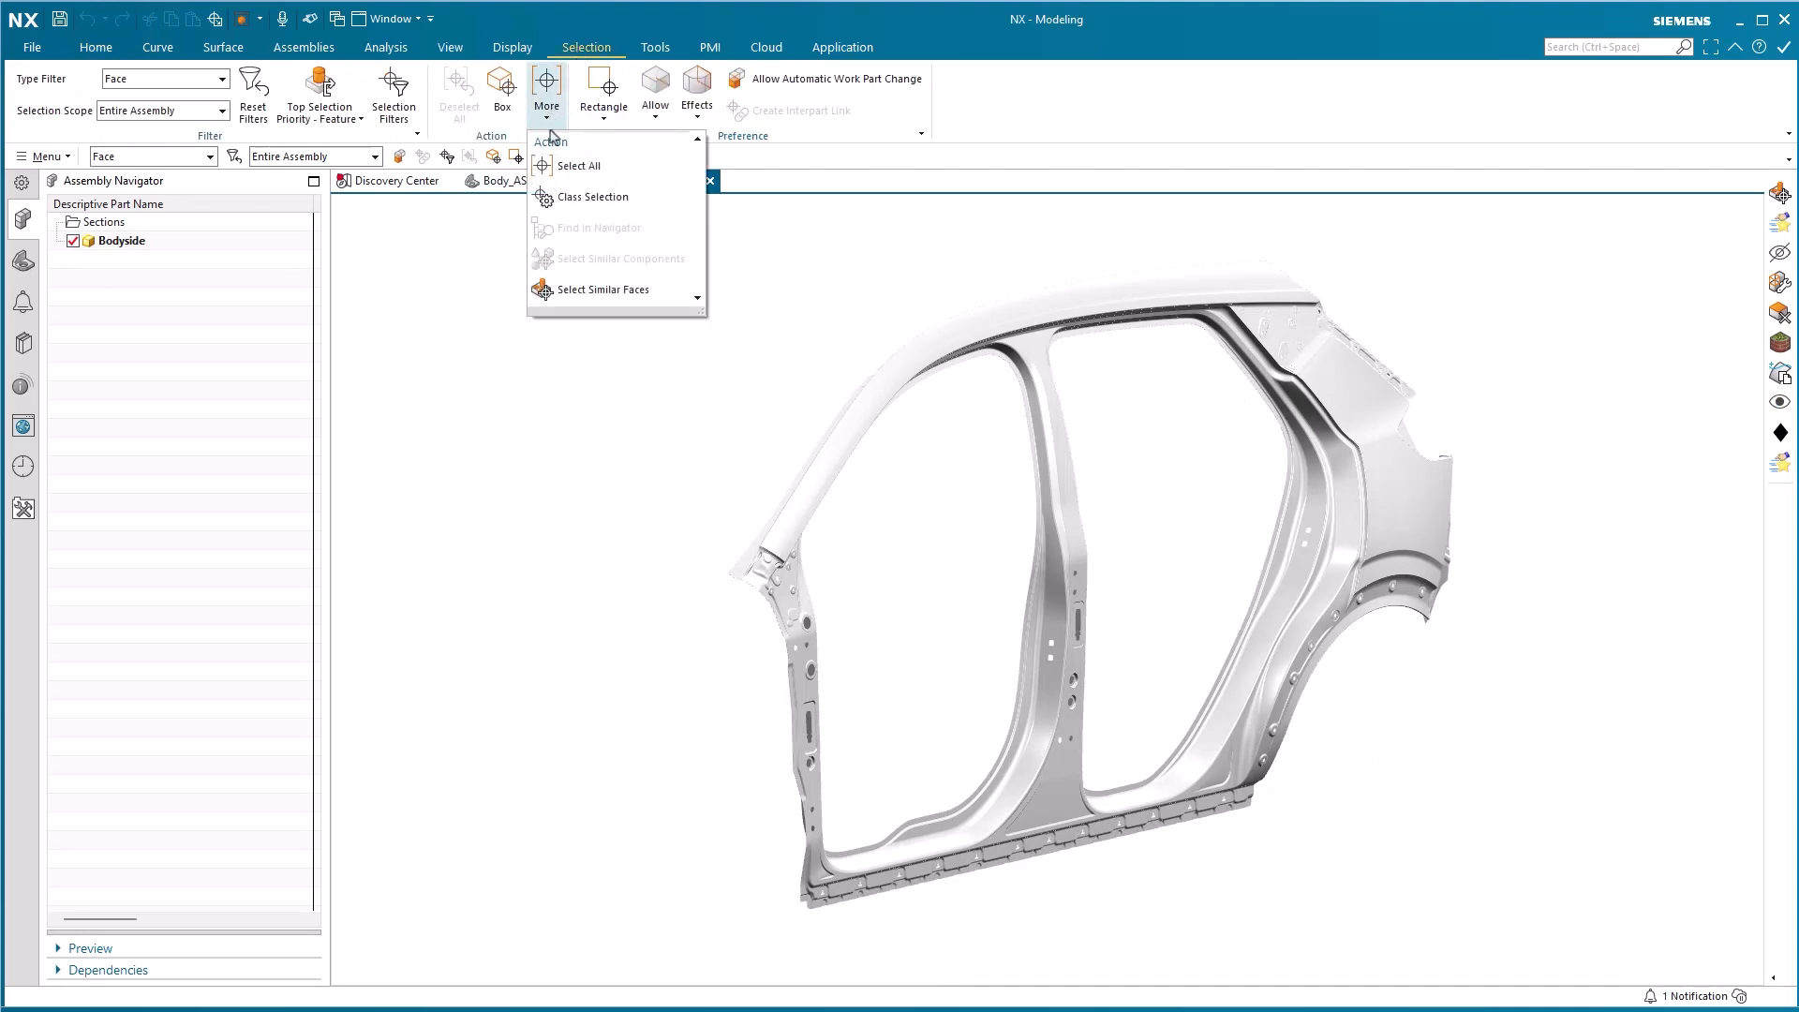
click(563, 293)
click(581, 49)
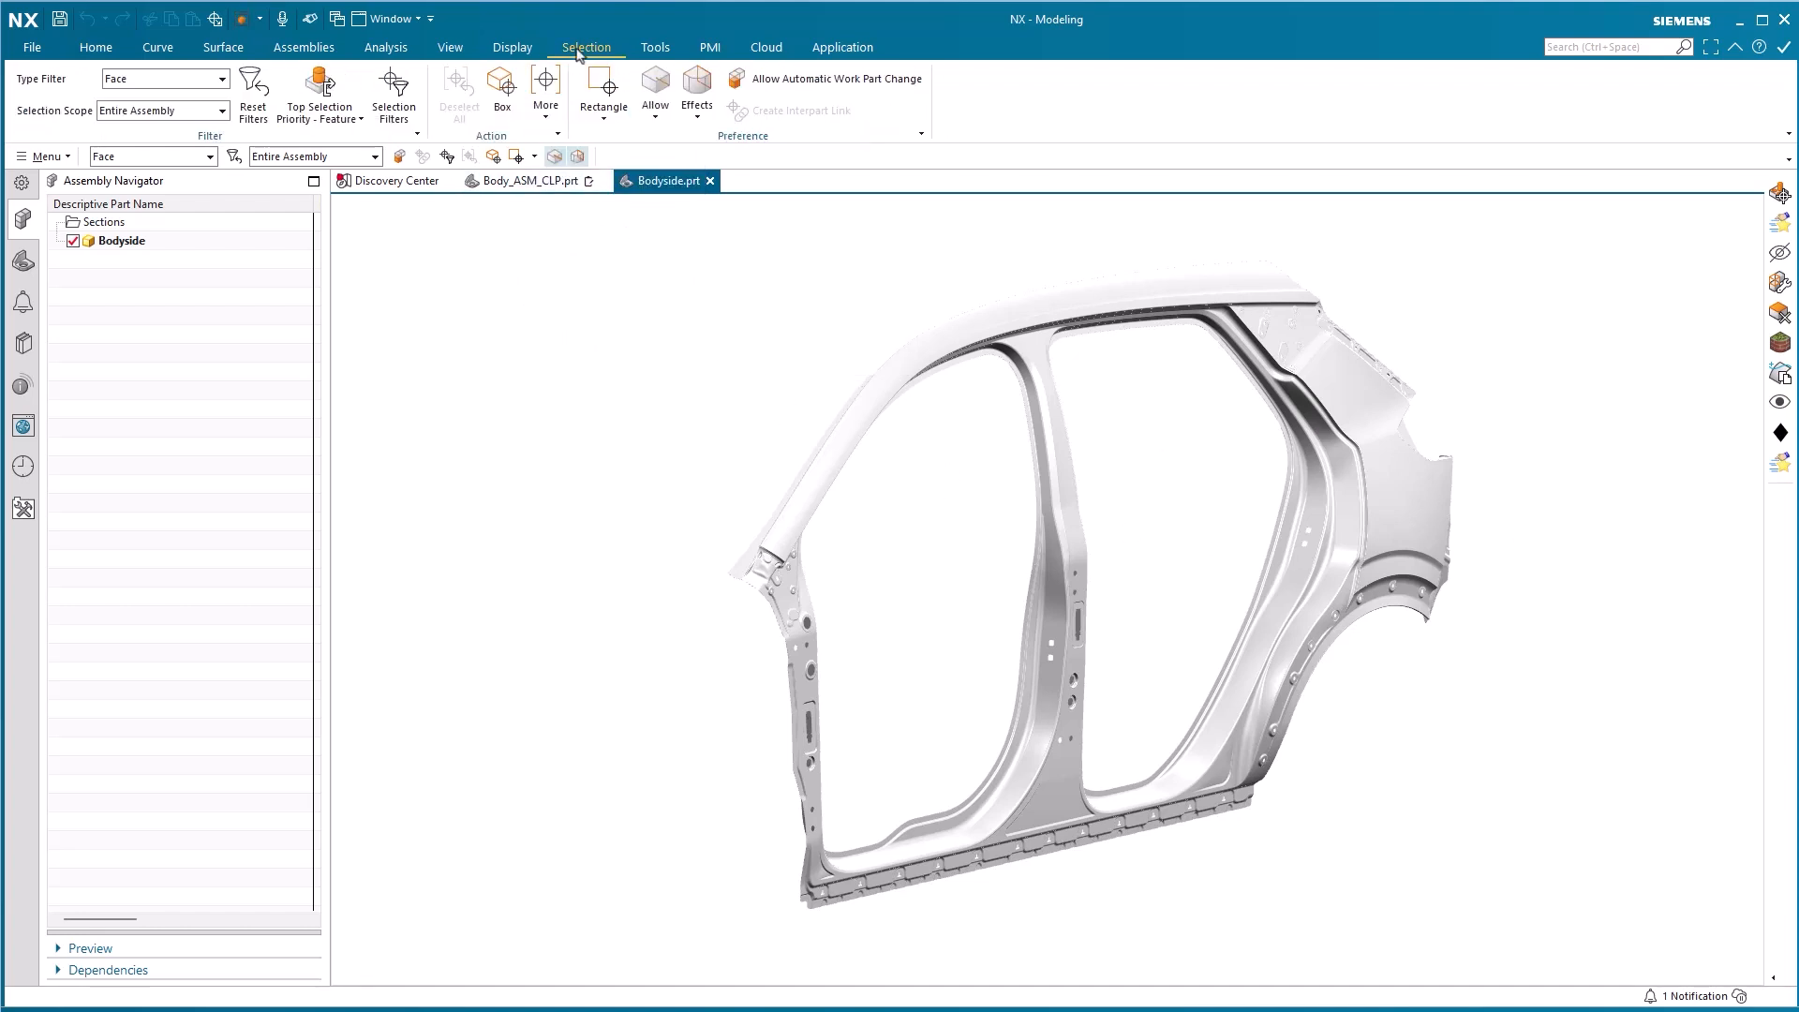
click(547, 92)
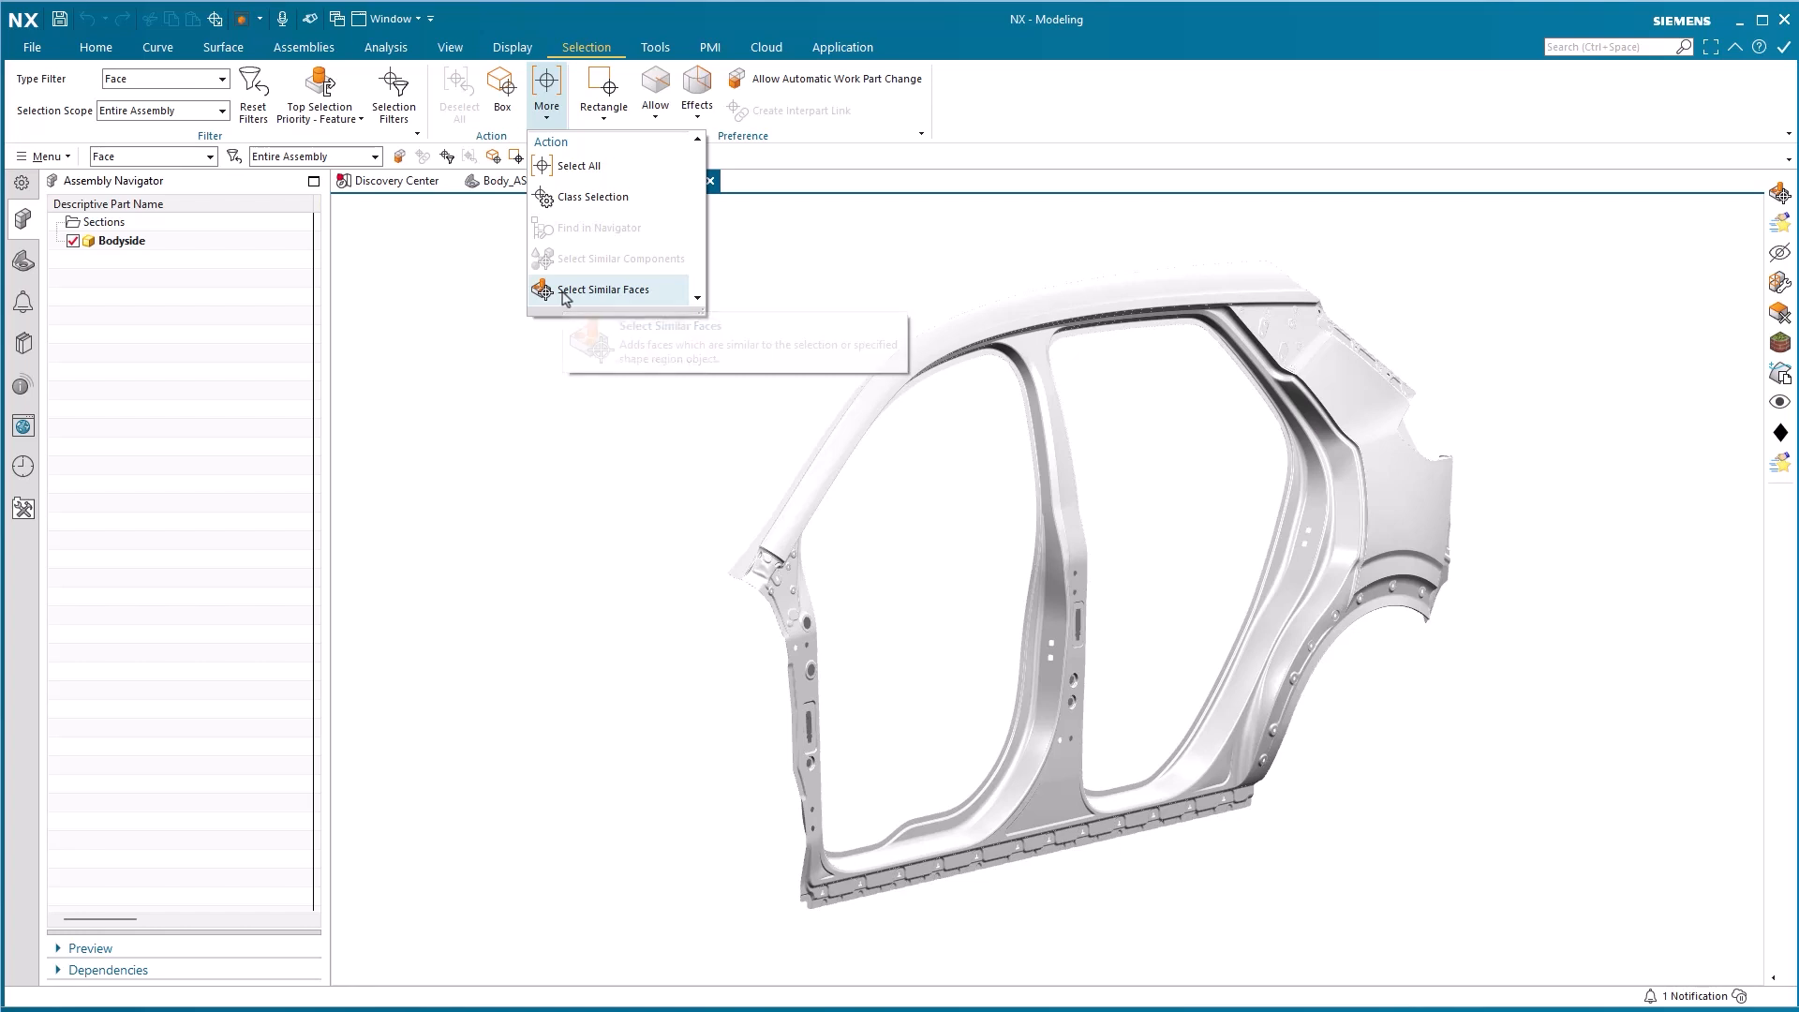
click(564, 292)
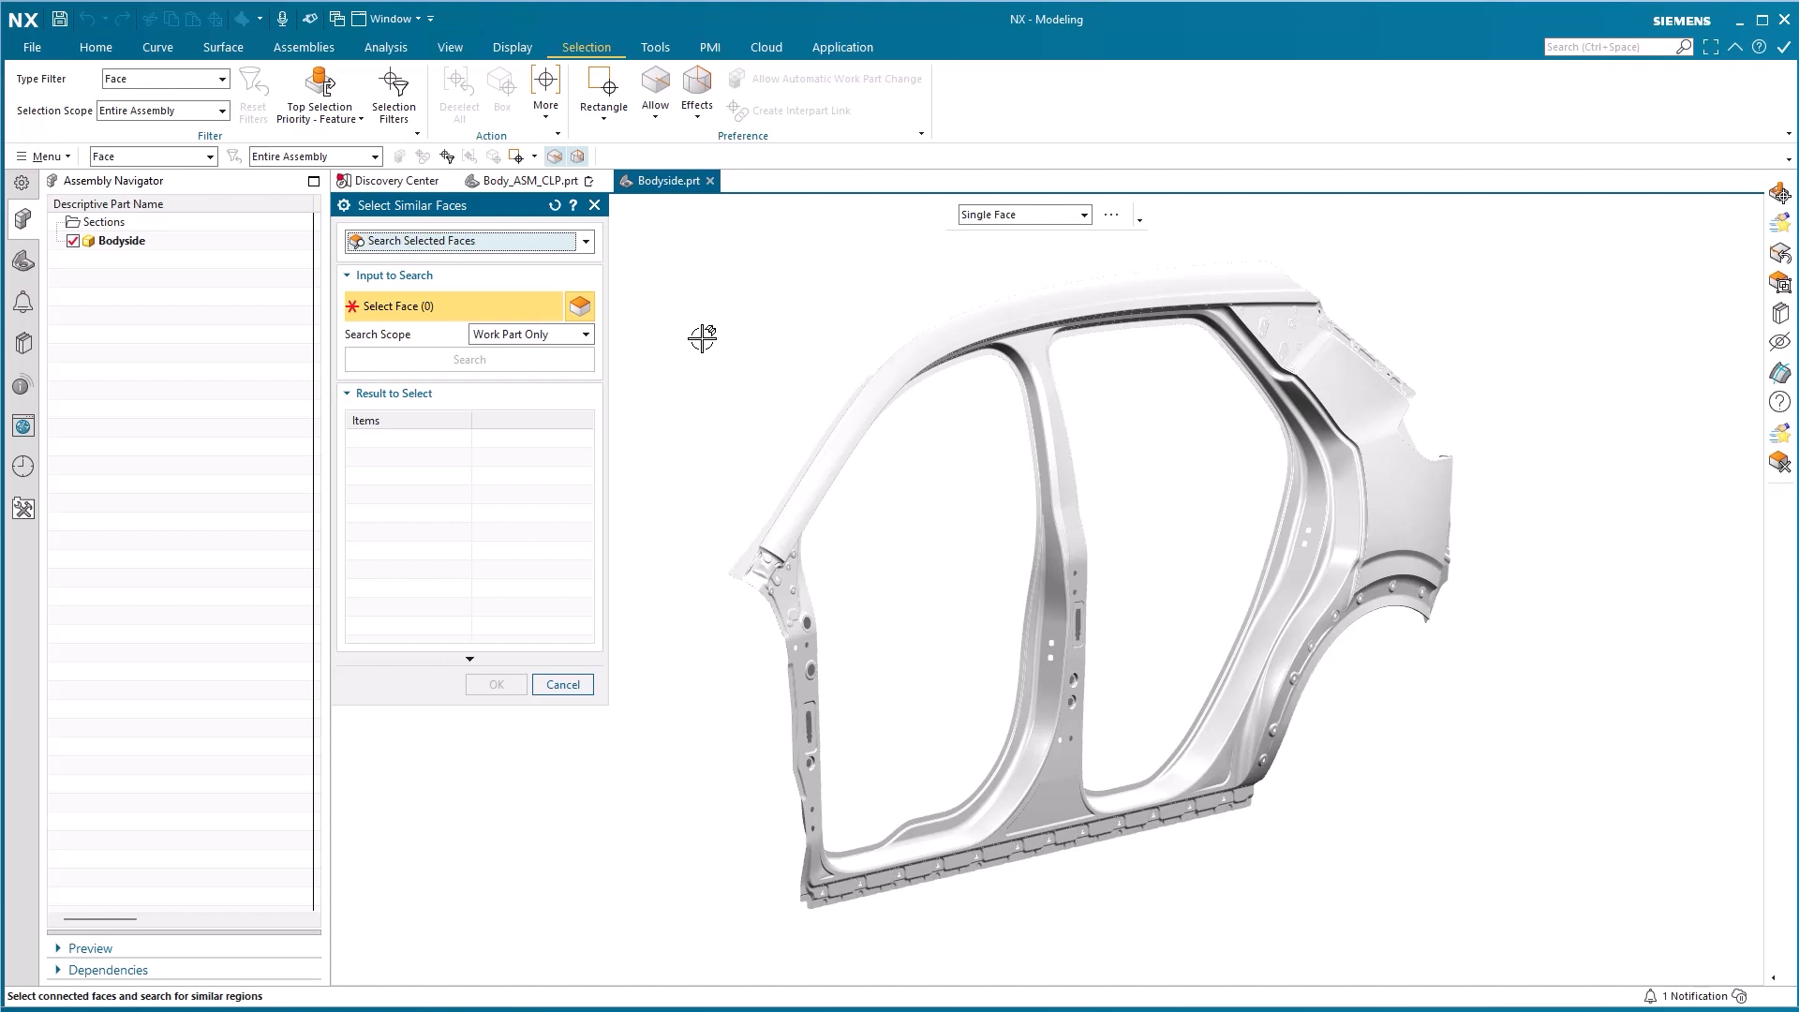
scroll(799, 675, down, 5)
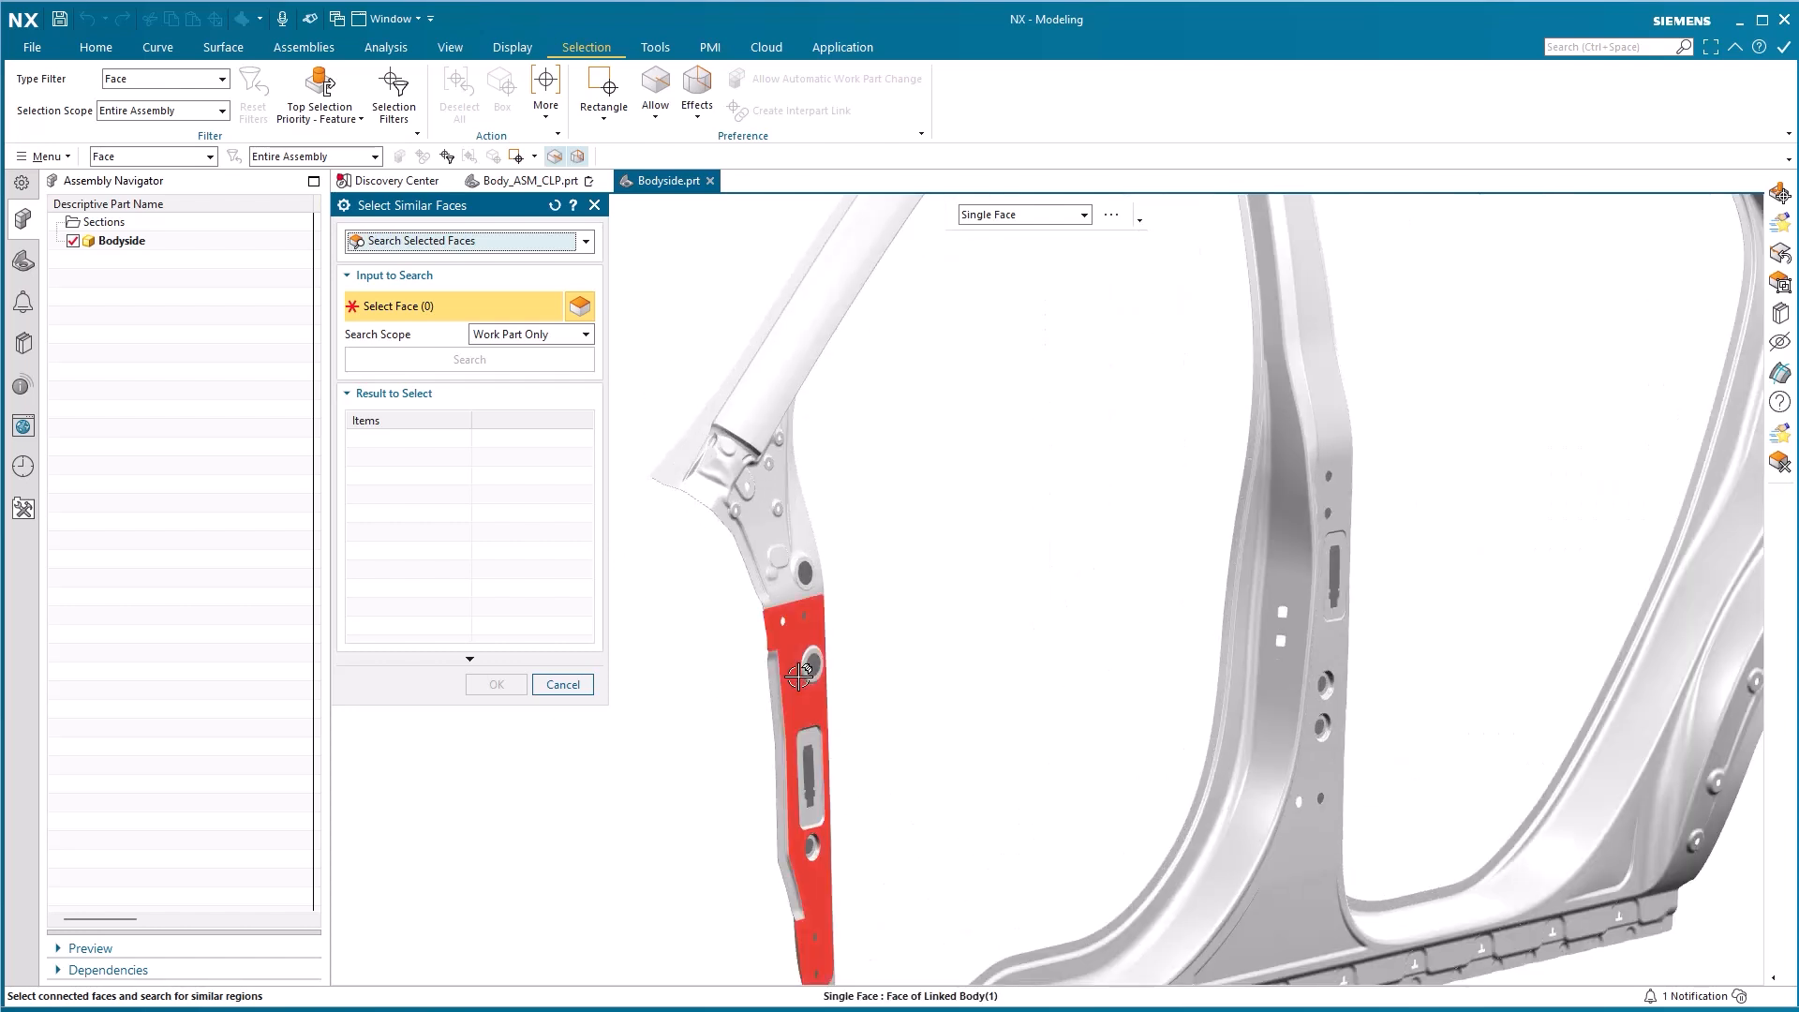
scroll(798, 674, down, 8)
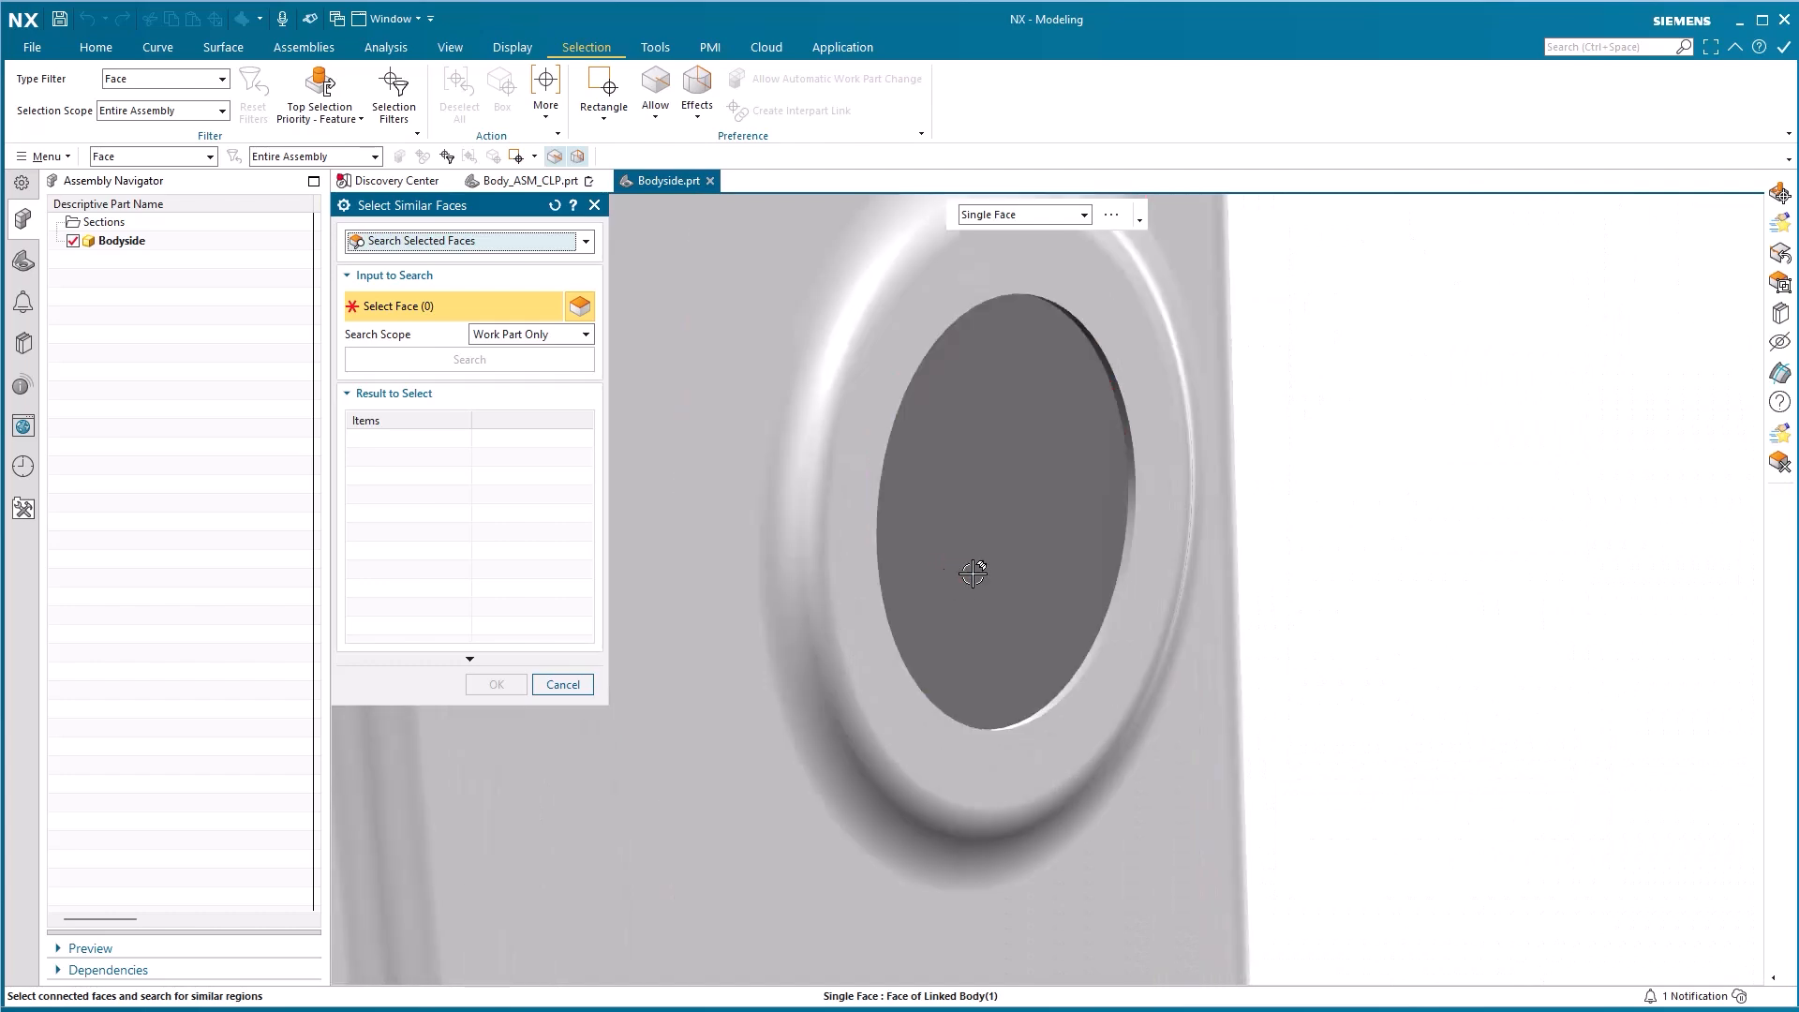
click(1165, 471)
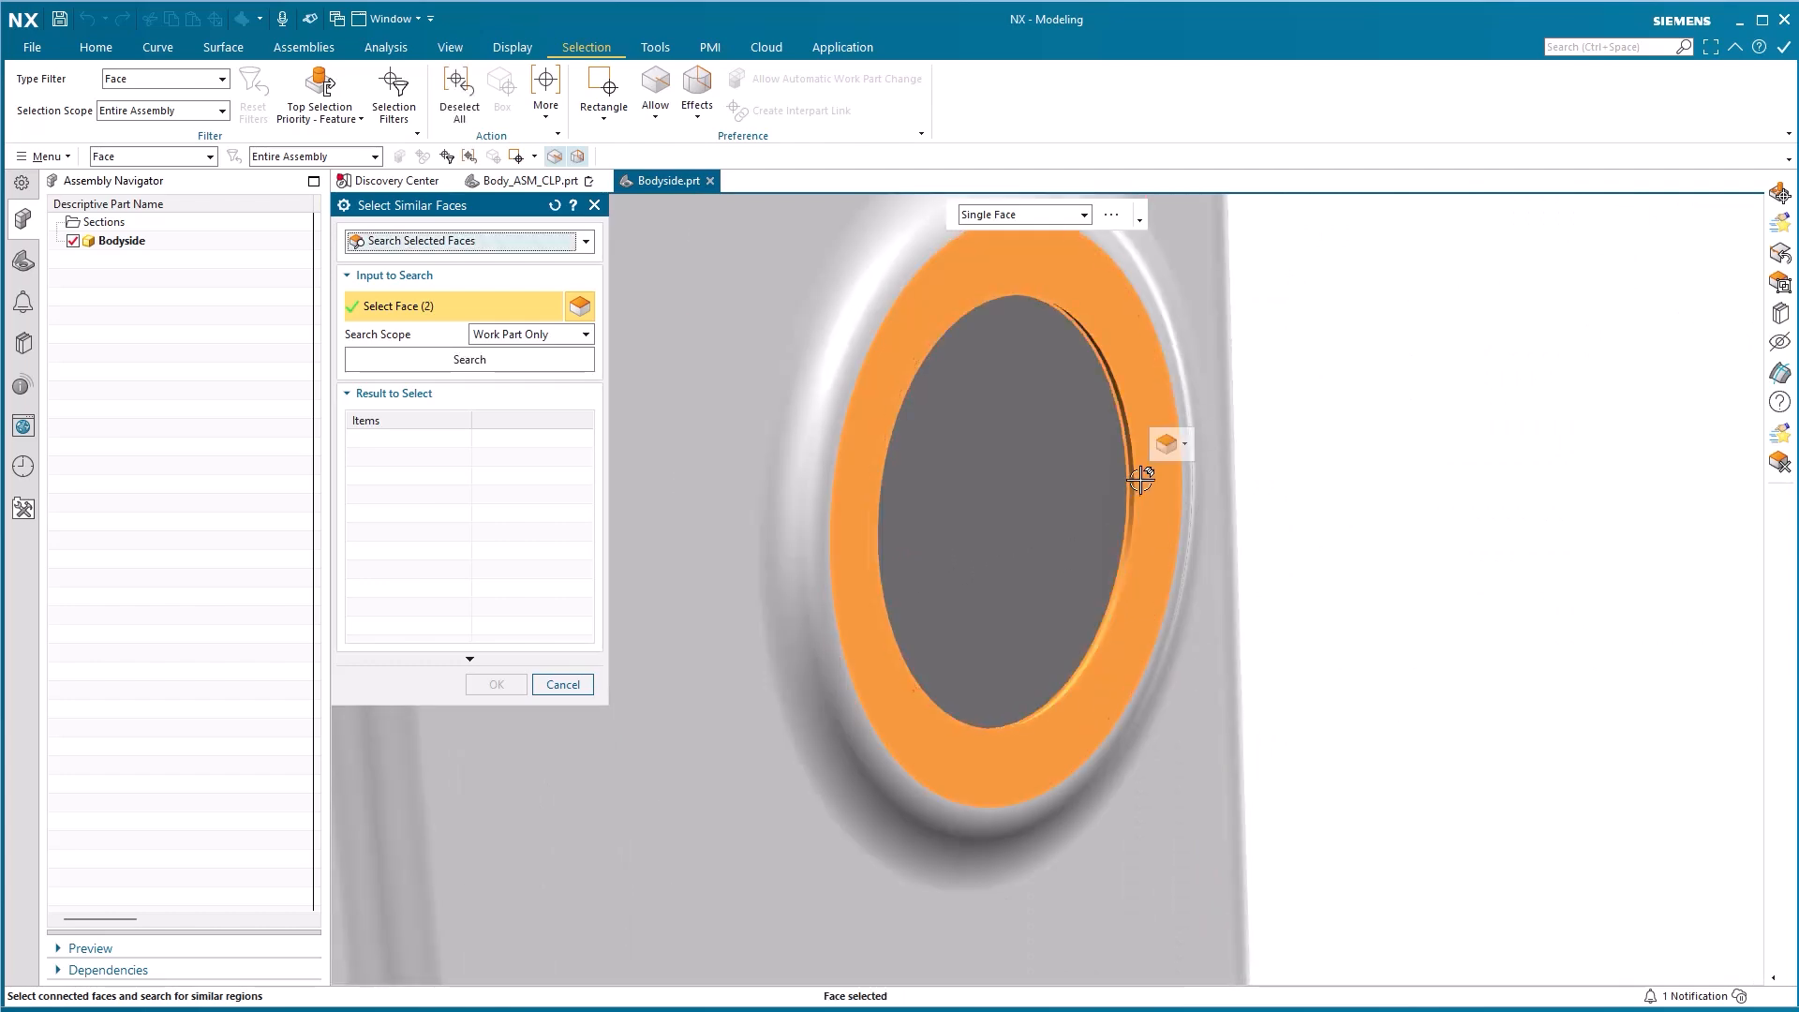
click(1152, 482)
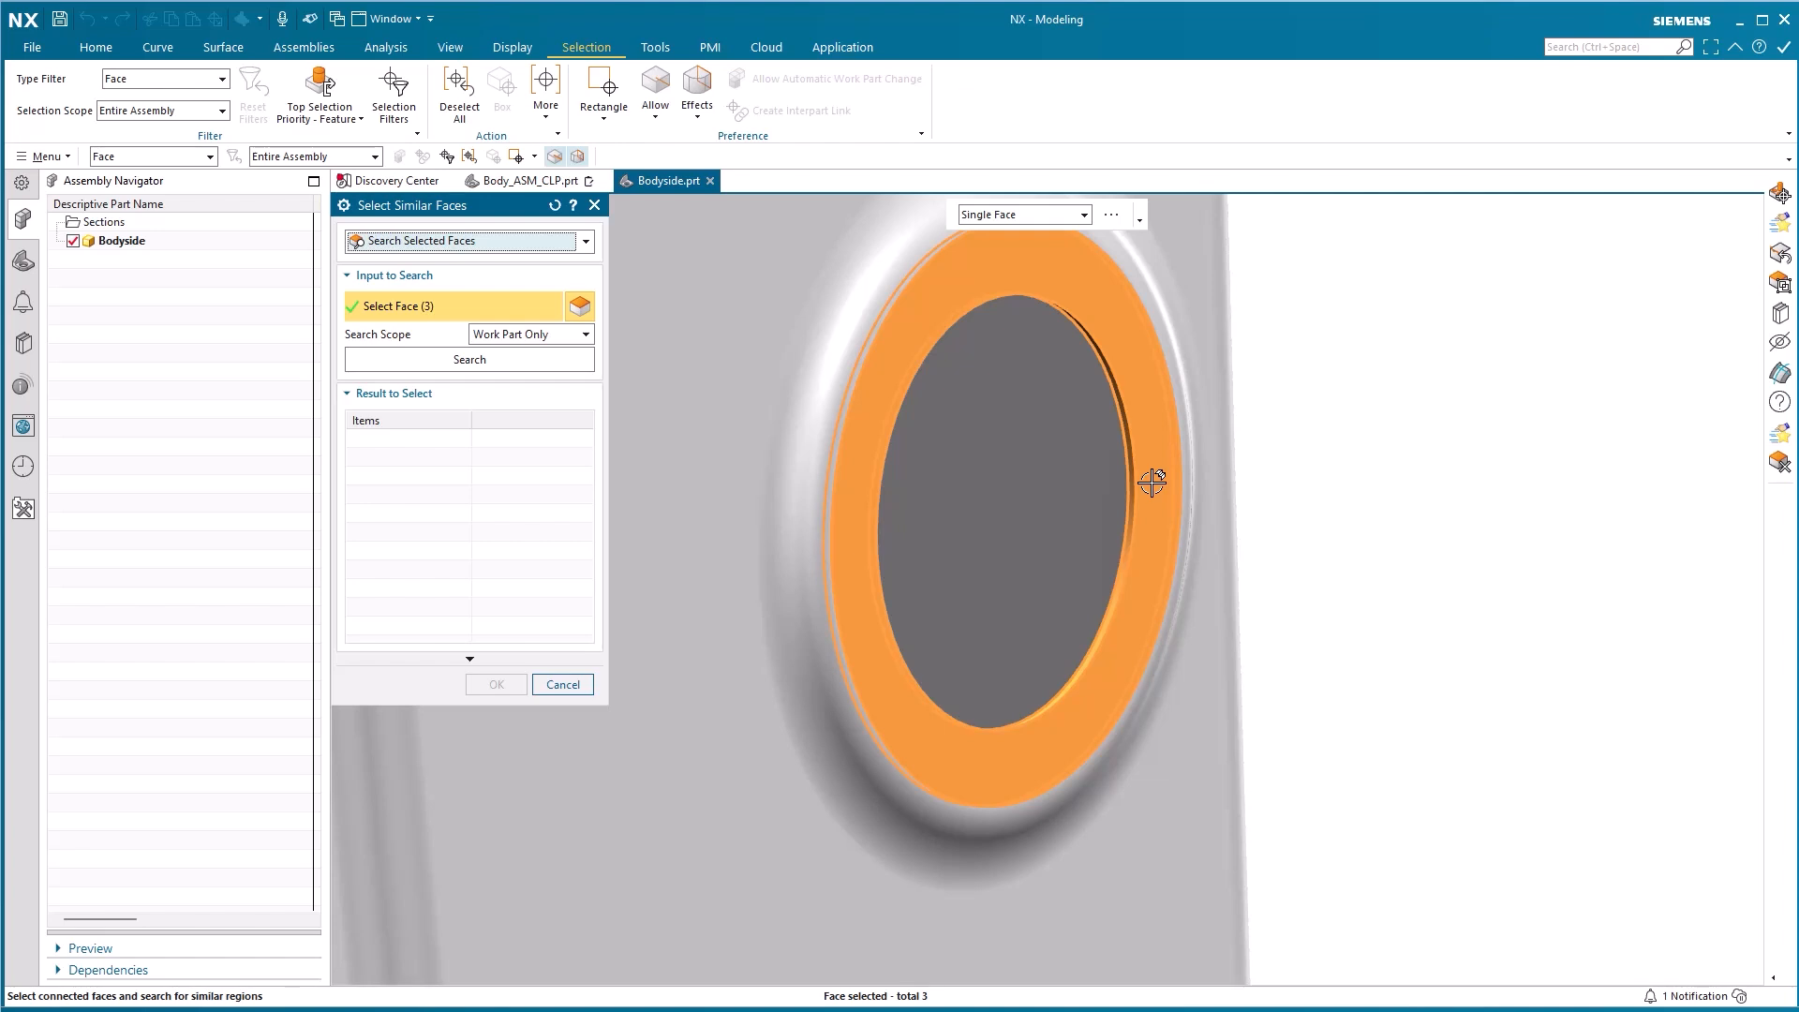
mouse_move(1152, 482)
middle_down()
mouse_move(1258, 485)
mouse_move(1146, 487)
middle_up()
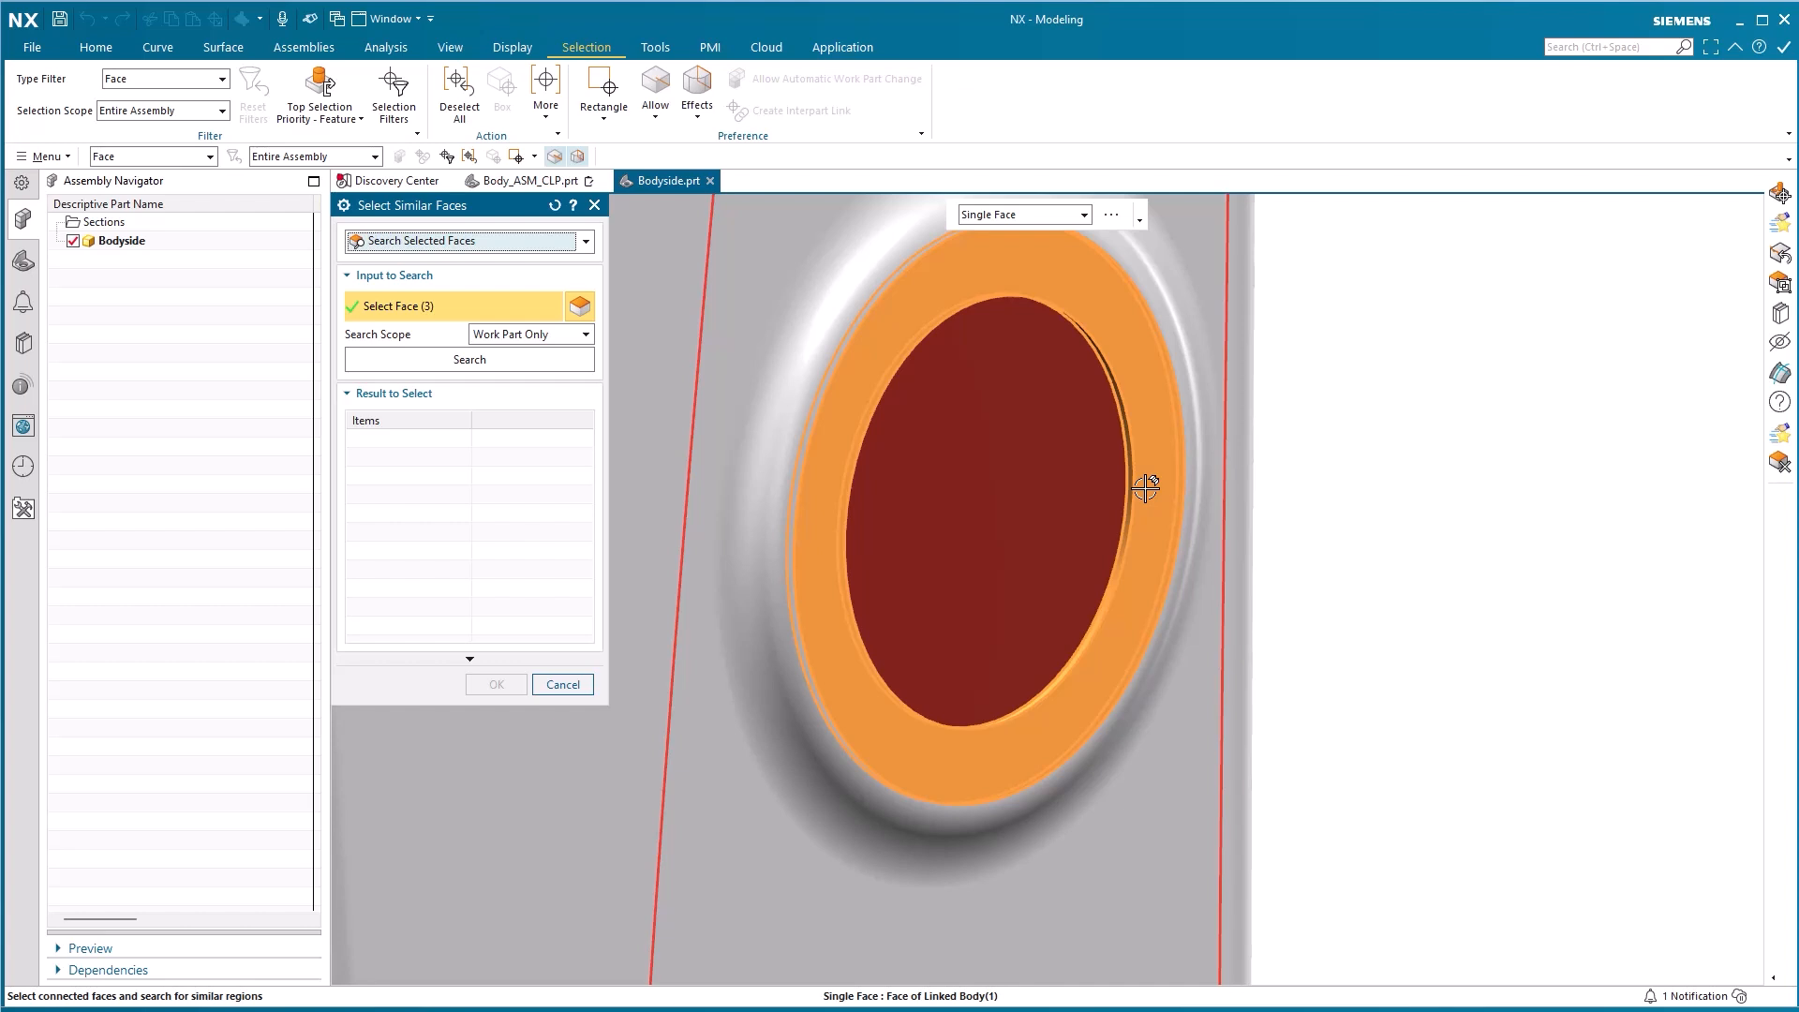
Search the work part for regions similar to the picked hole faces and inspect the matches on the upper front pillar
click(506, 364)
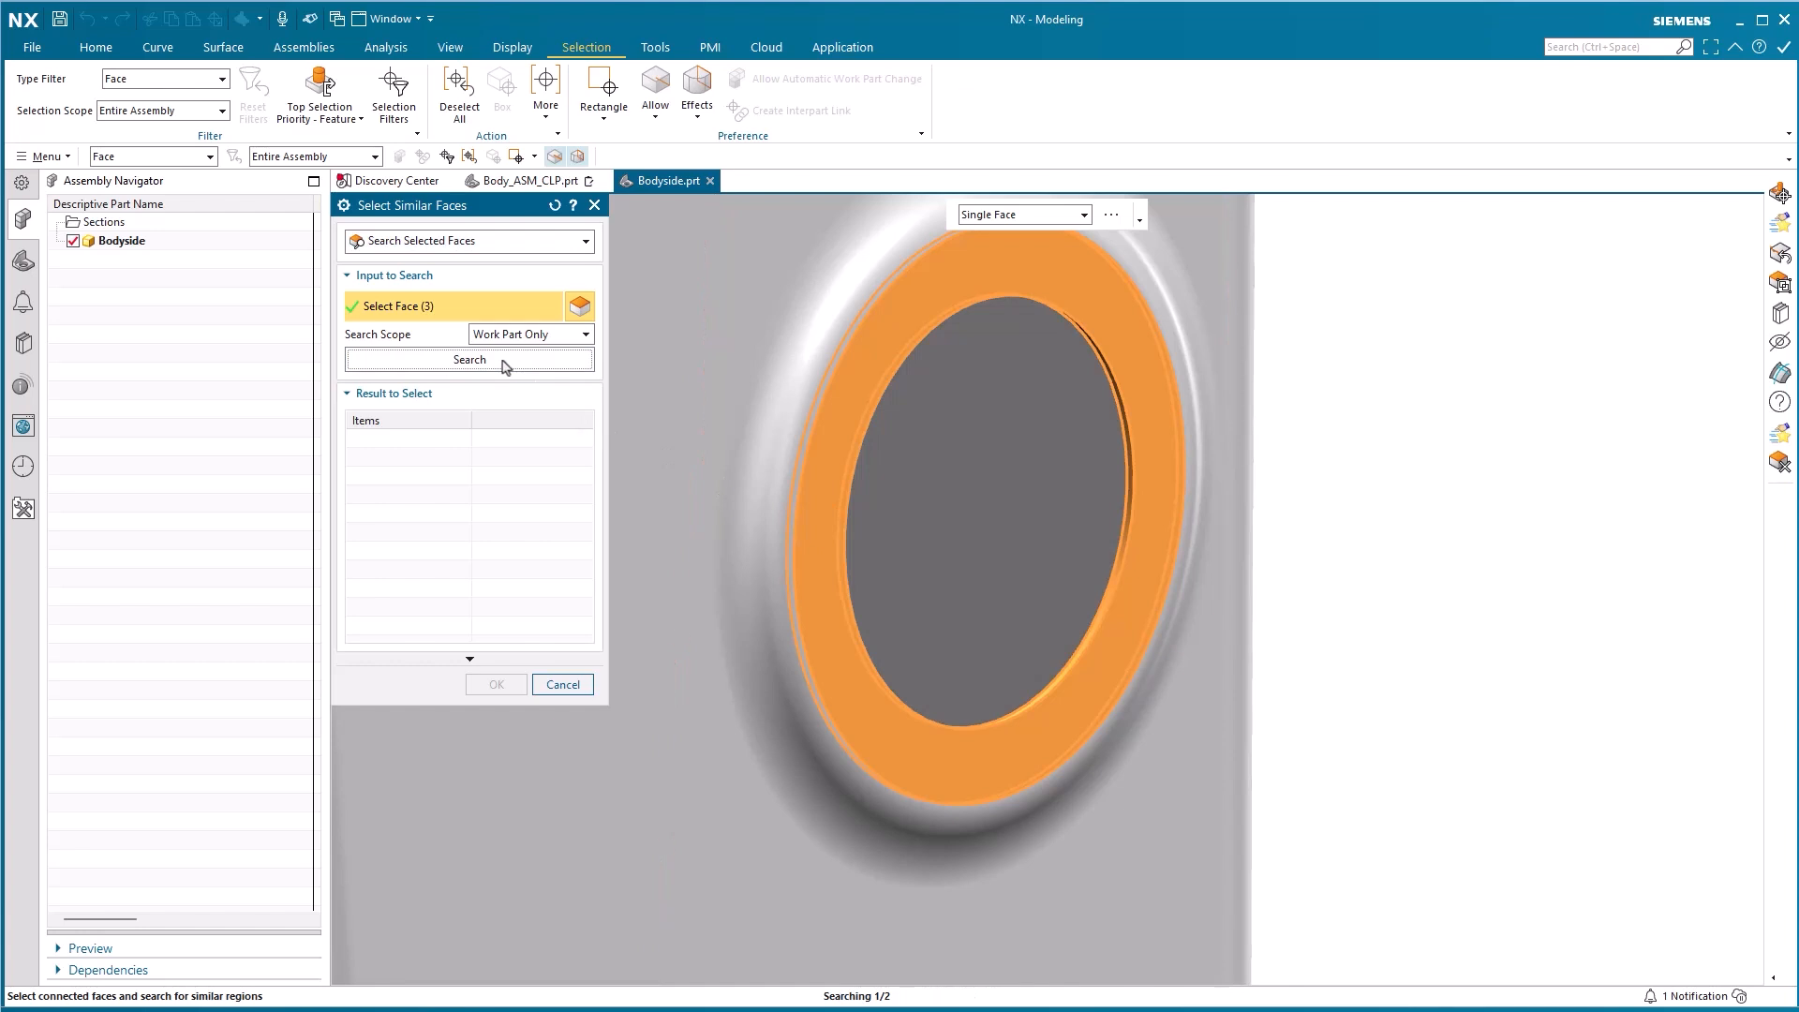
scroll(905, 656, down, 10)
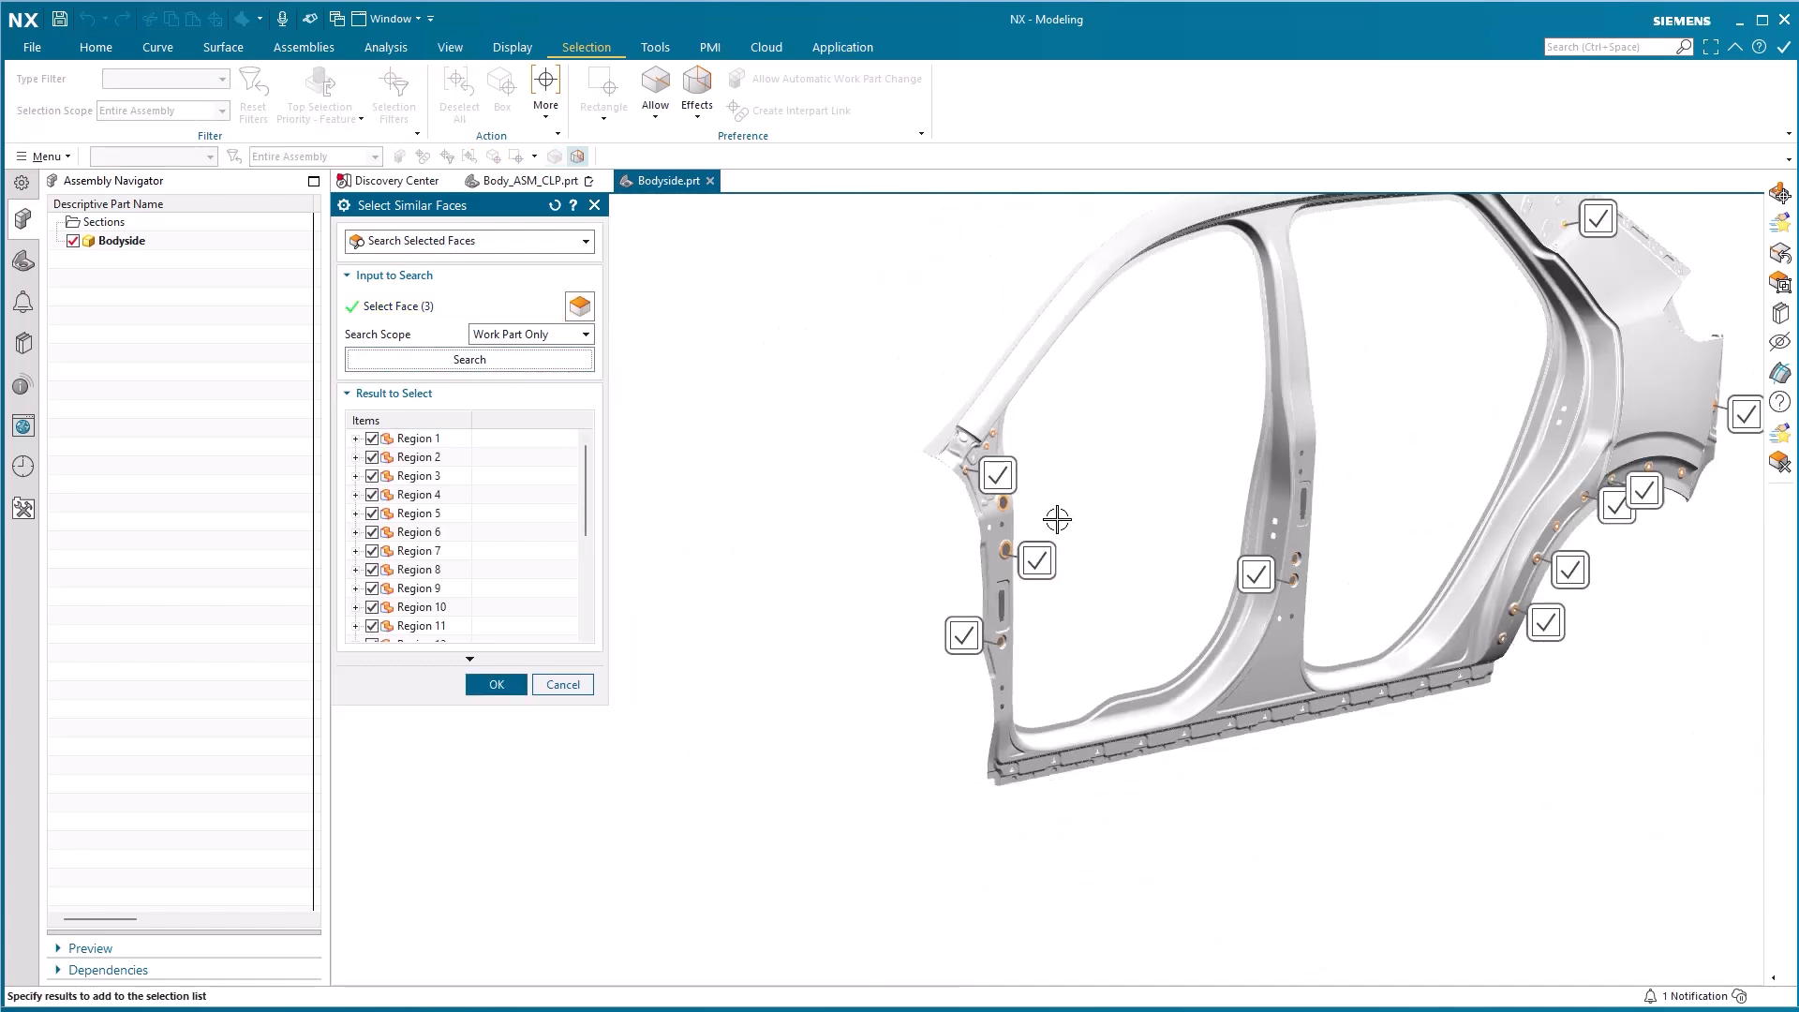
scroll(1057, 519, up, 6)
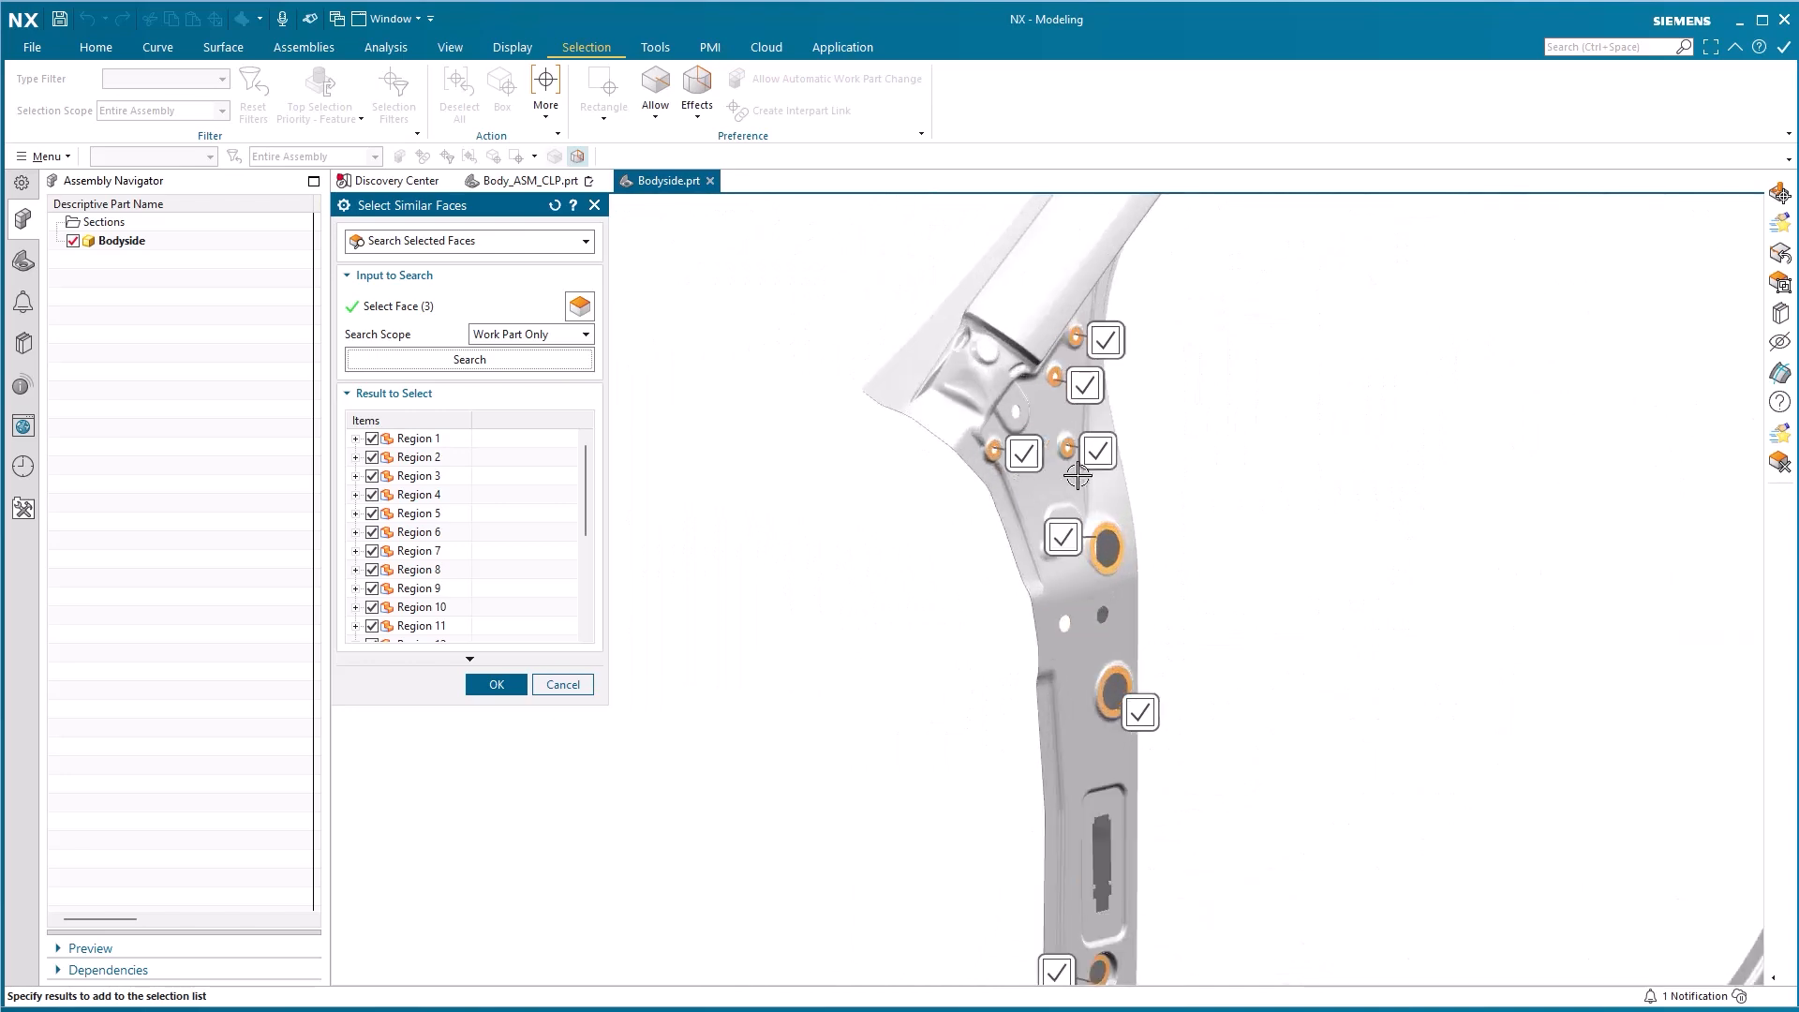
scroll(1078, 476, up, 2)
shift+middle_drag(1281, 446, 1350, 571)
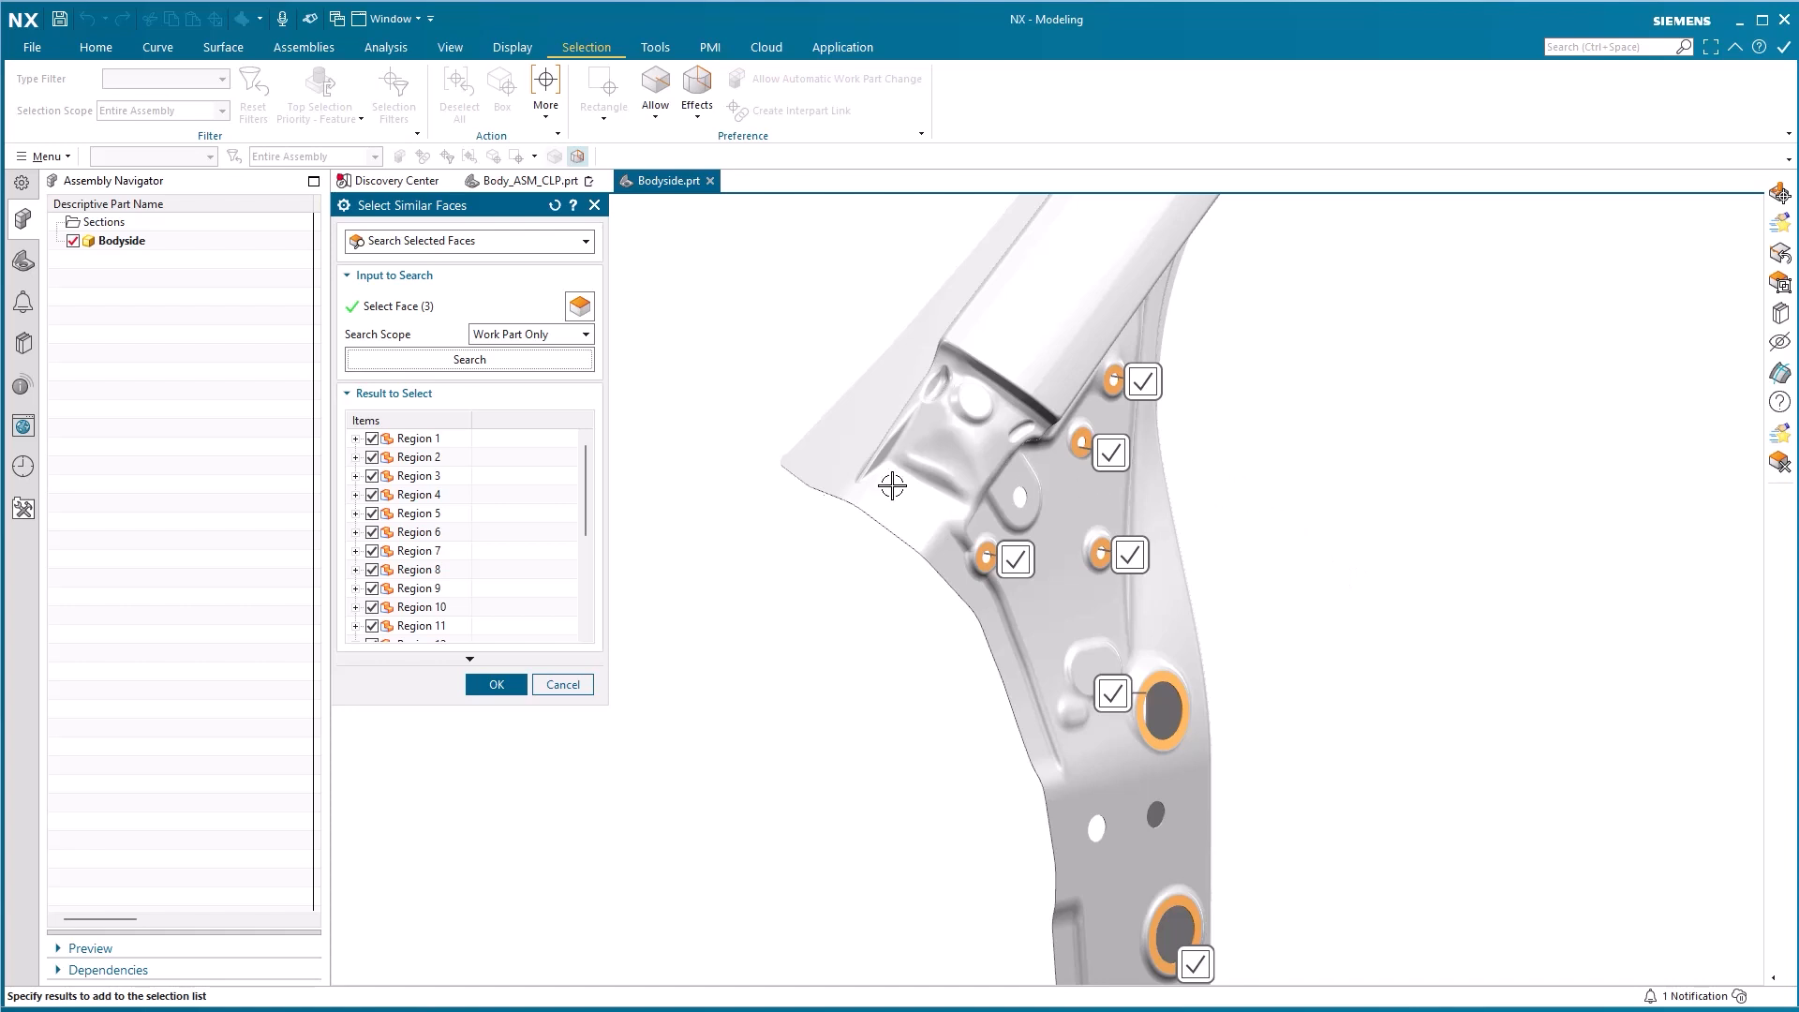
Exclude Regions 3, 4 and 5 from the similar-face results and include them again
click(437, 479)
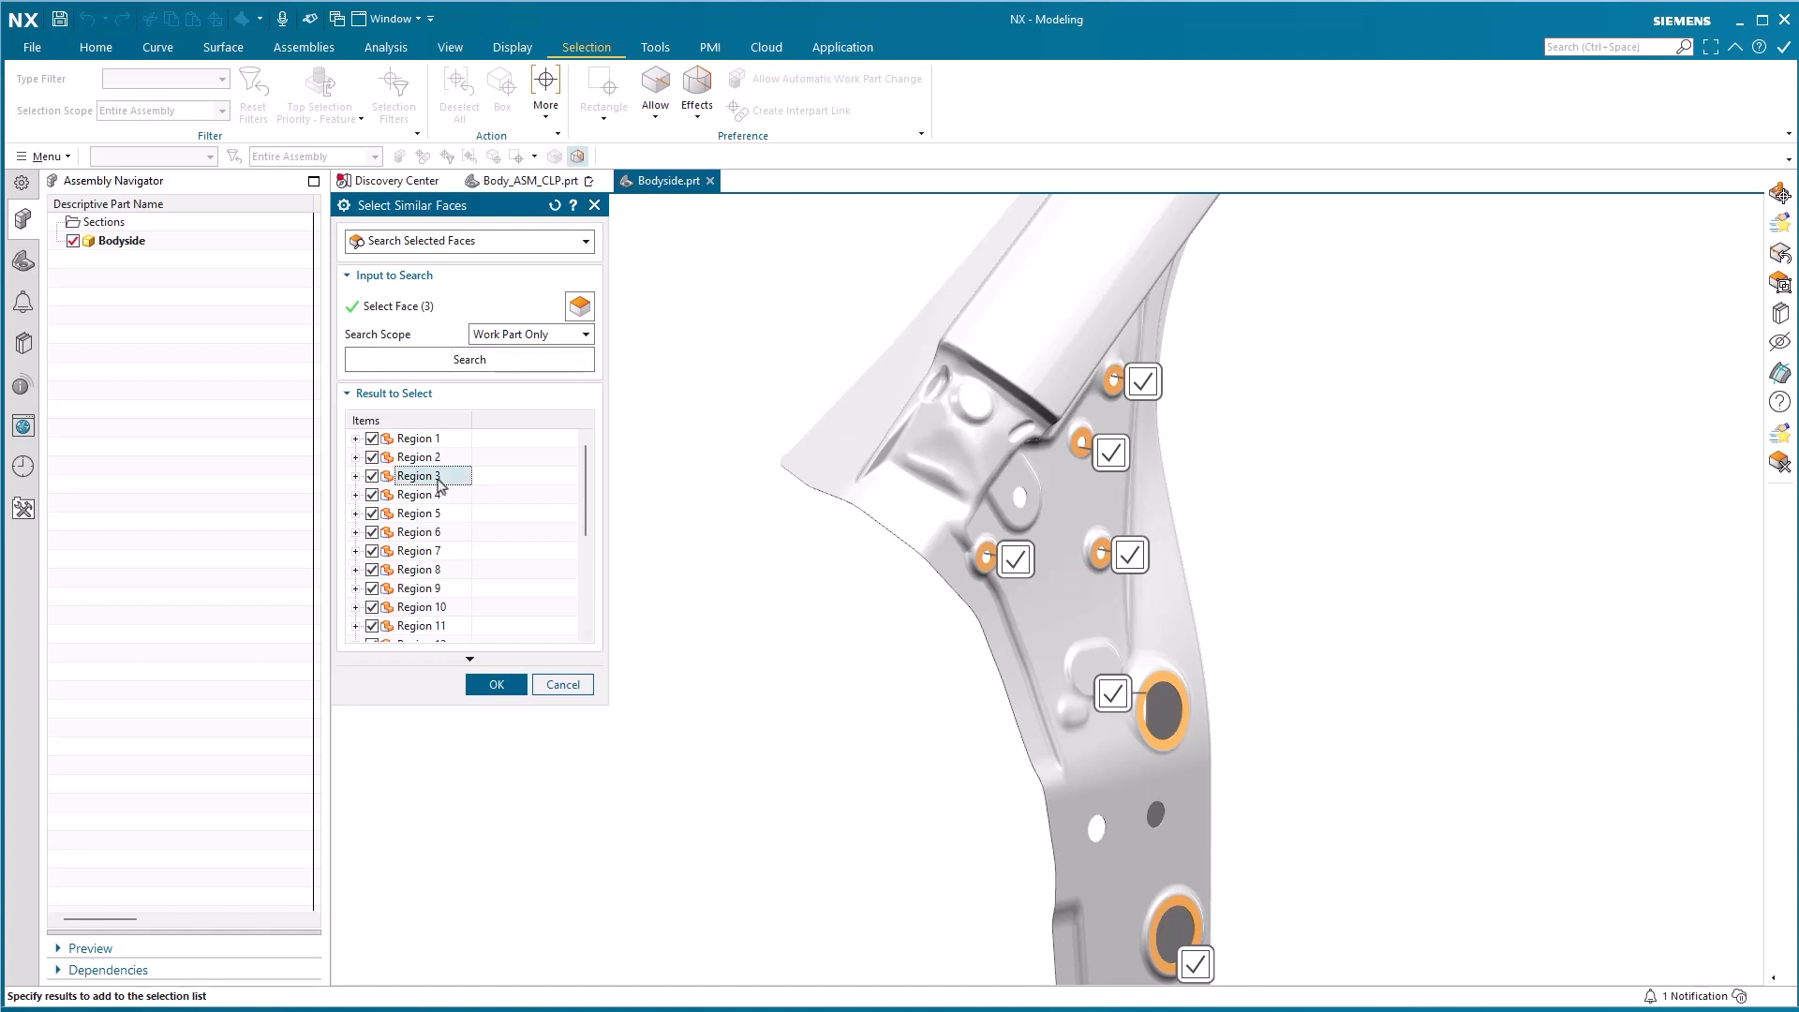
click(372, 495)
click(372, 515)
click(384, 536)
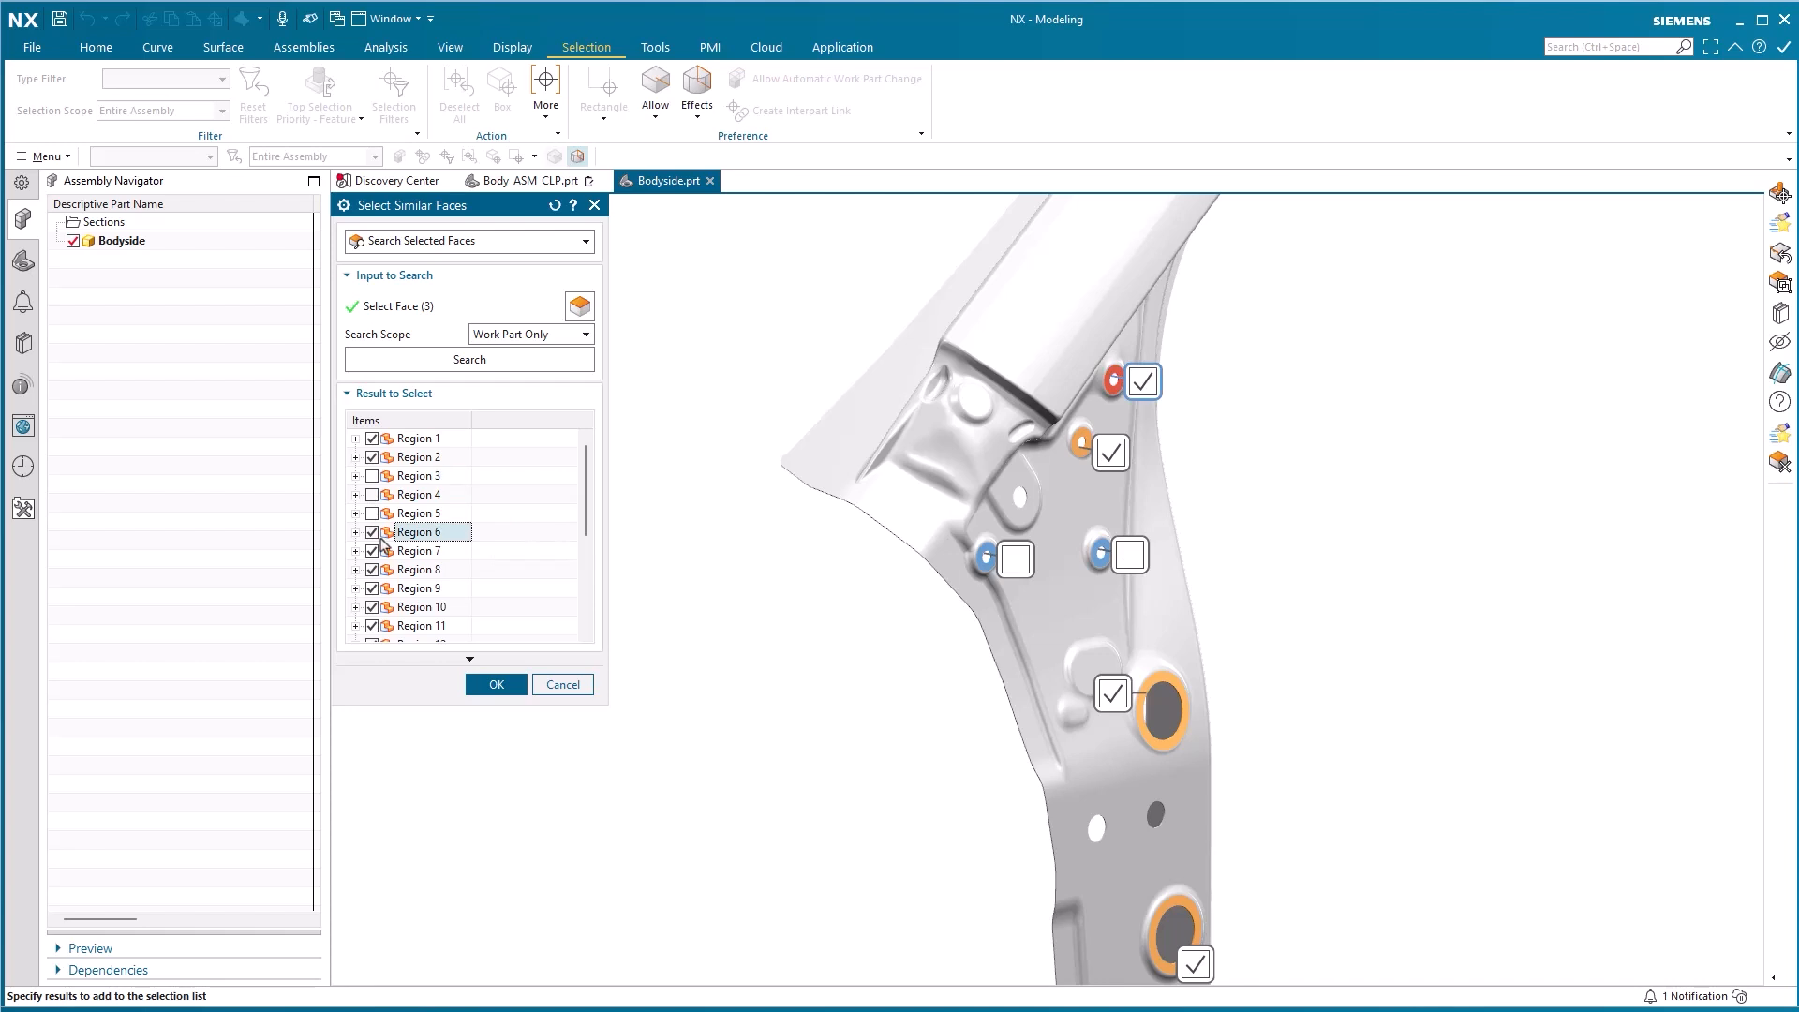
click(372, 514)
click(372, 495)
click(372, 476)
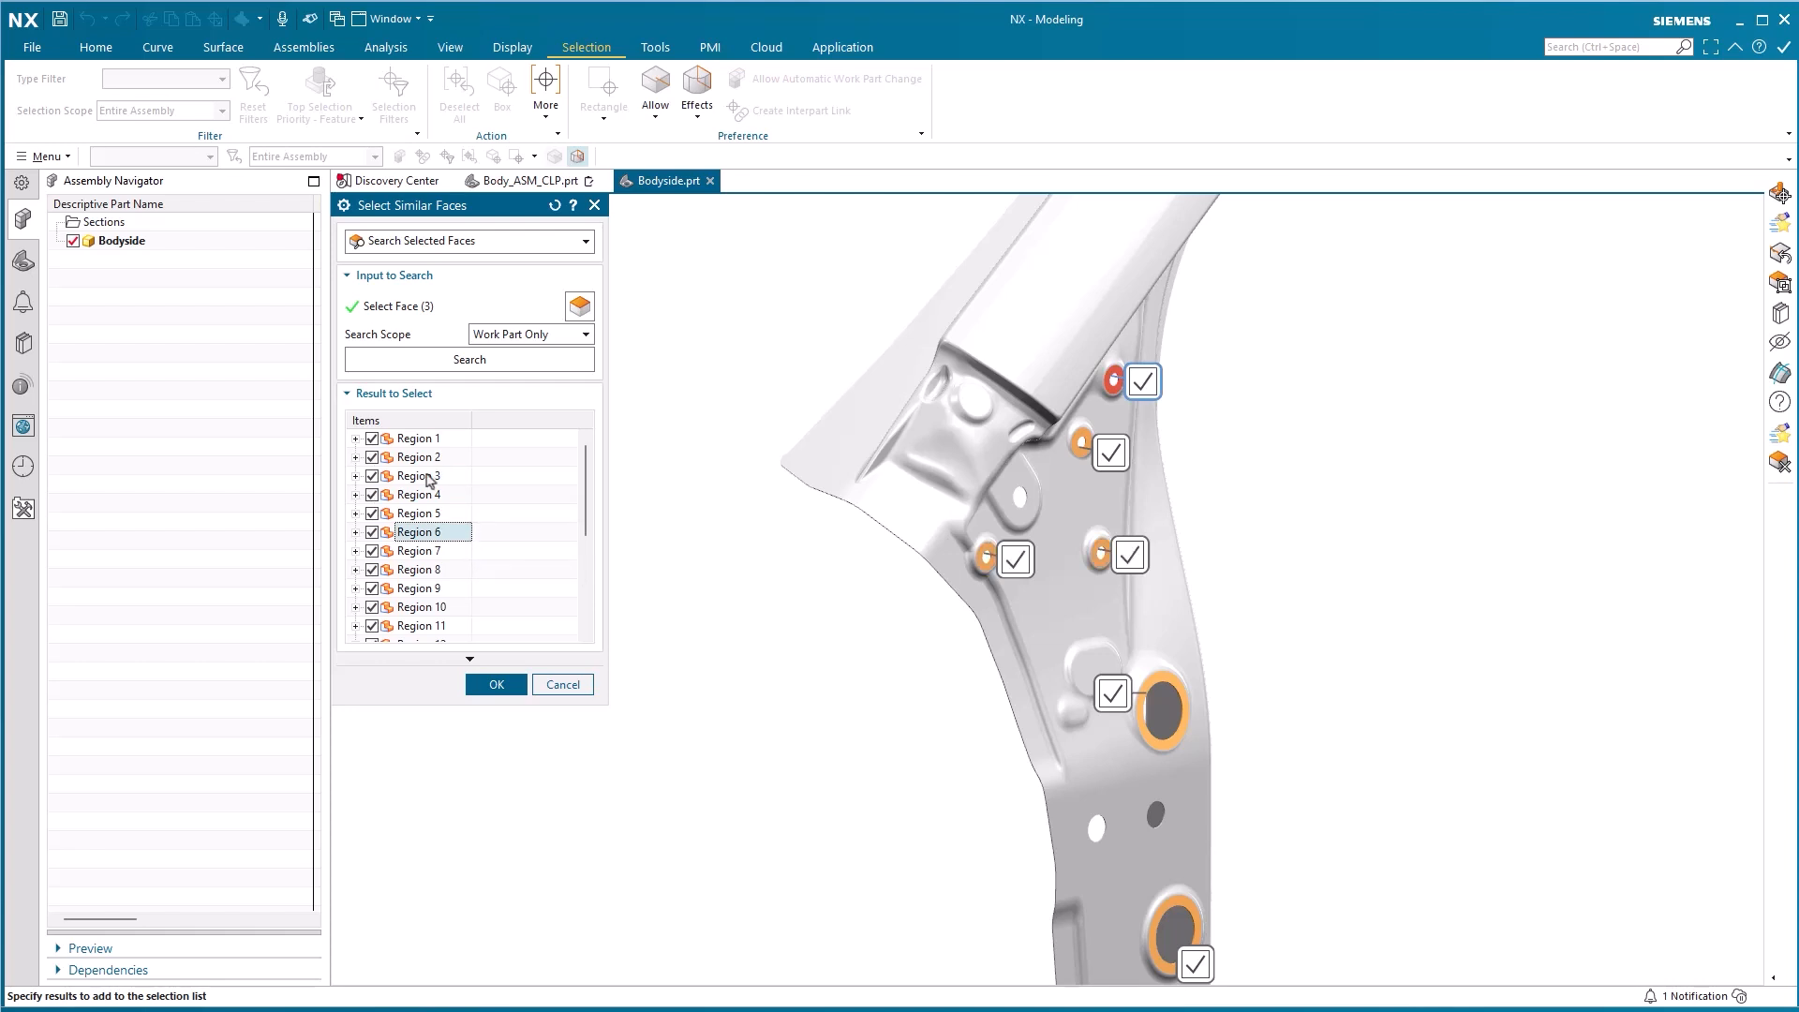
Deselect Regions 6 and 8 through their visual tags on the model and reselect Region 8
right_click(1150, 388)
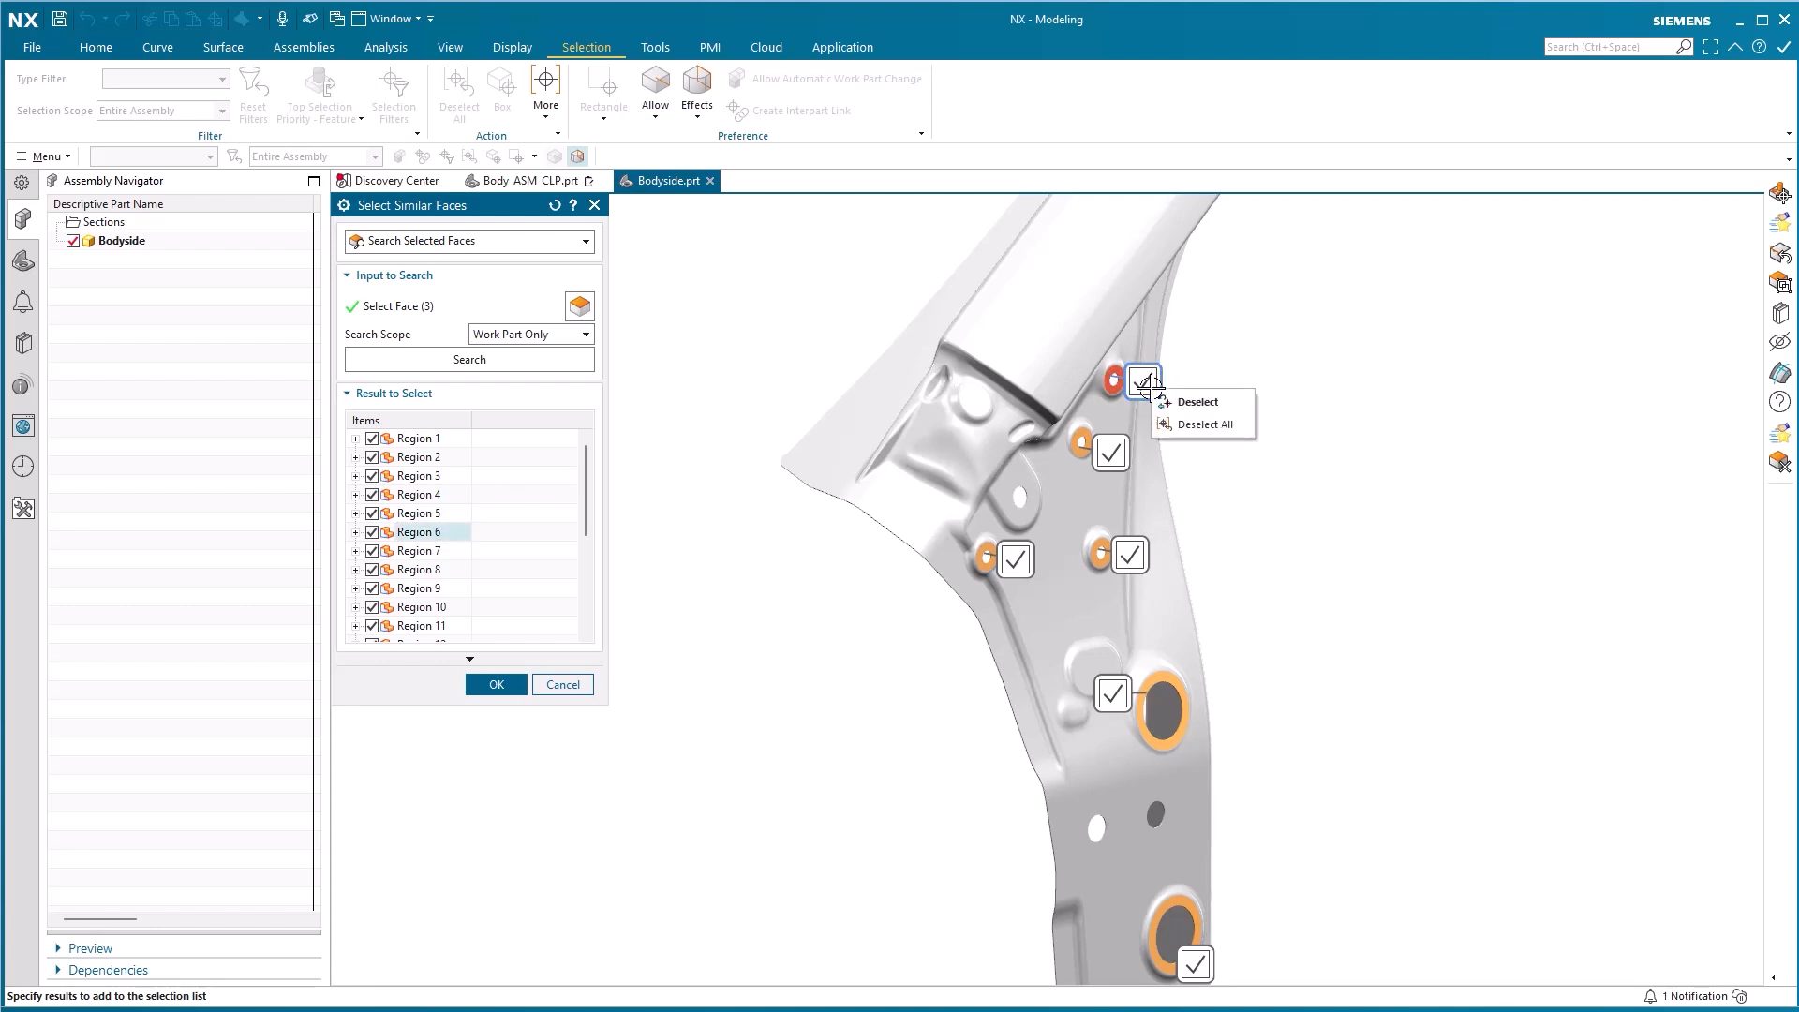
click(1197, 405)
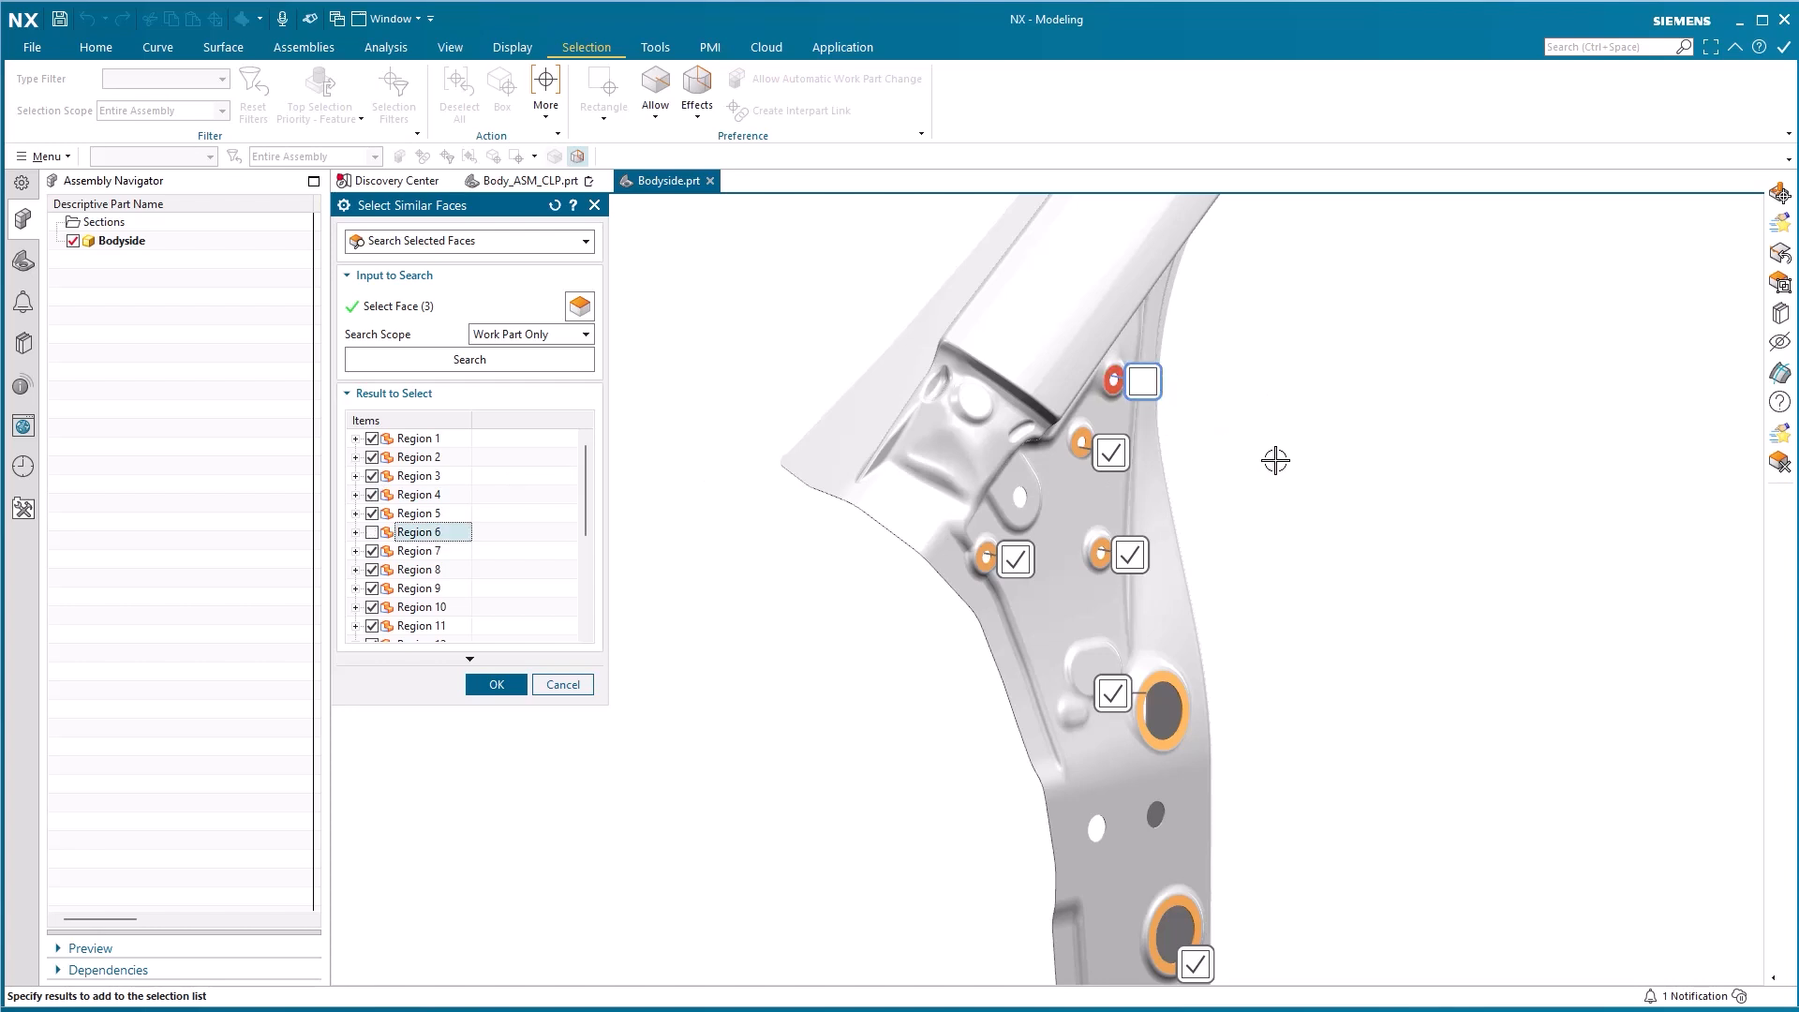
right_click(1118, 457)
click(1166, 504)
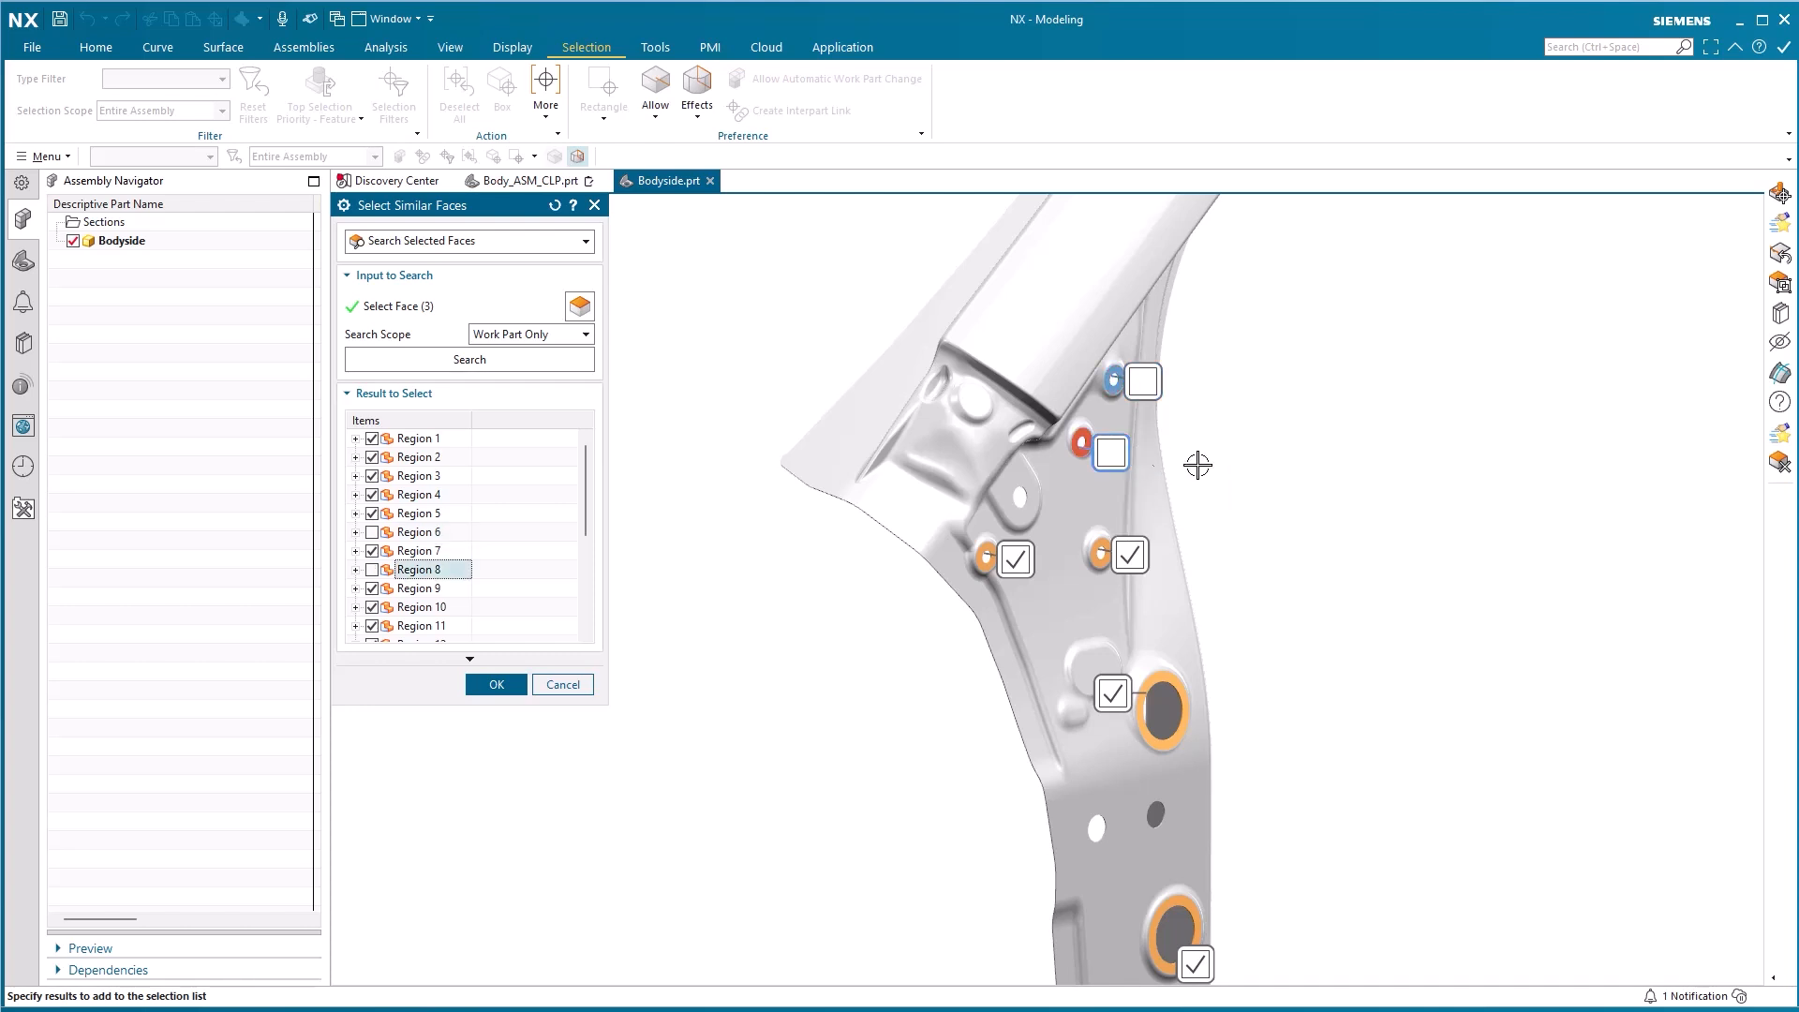
right_click(1128, 448)
click(1167, 459)
click(1115, 454)
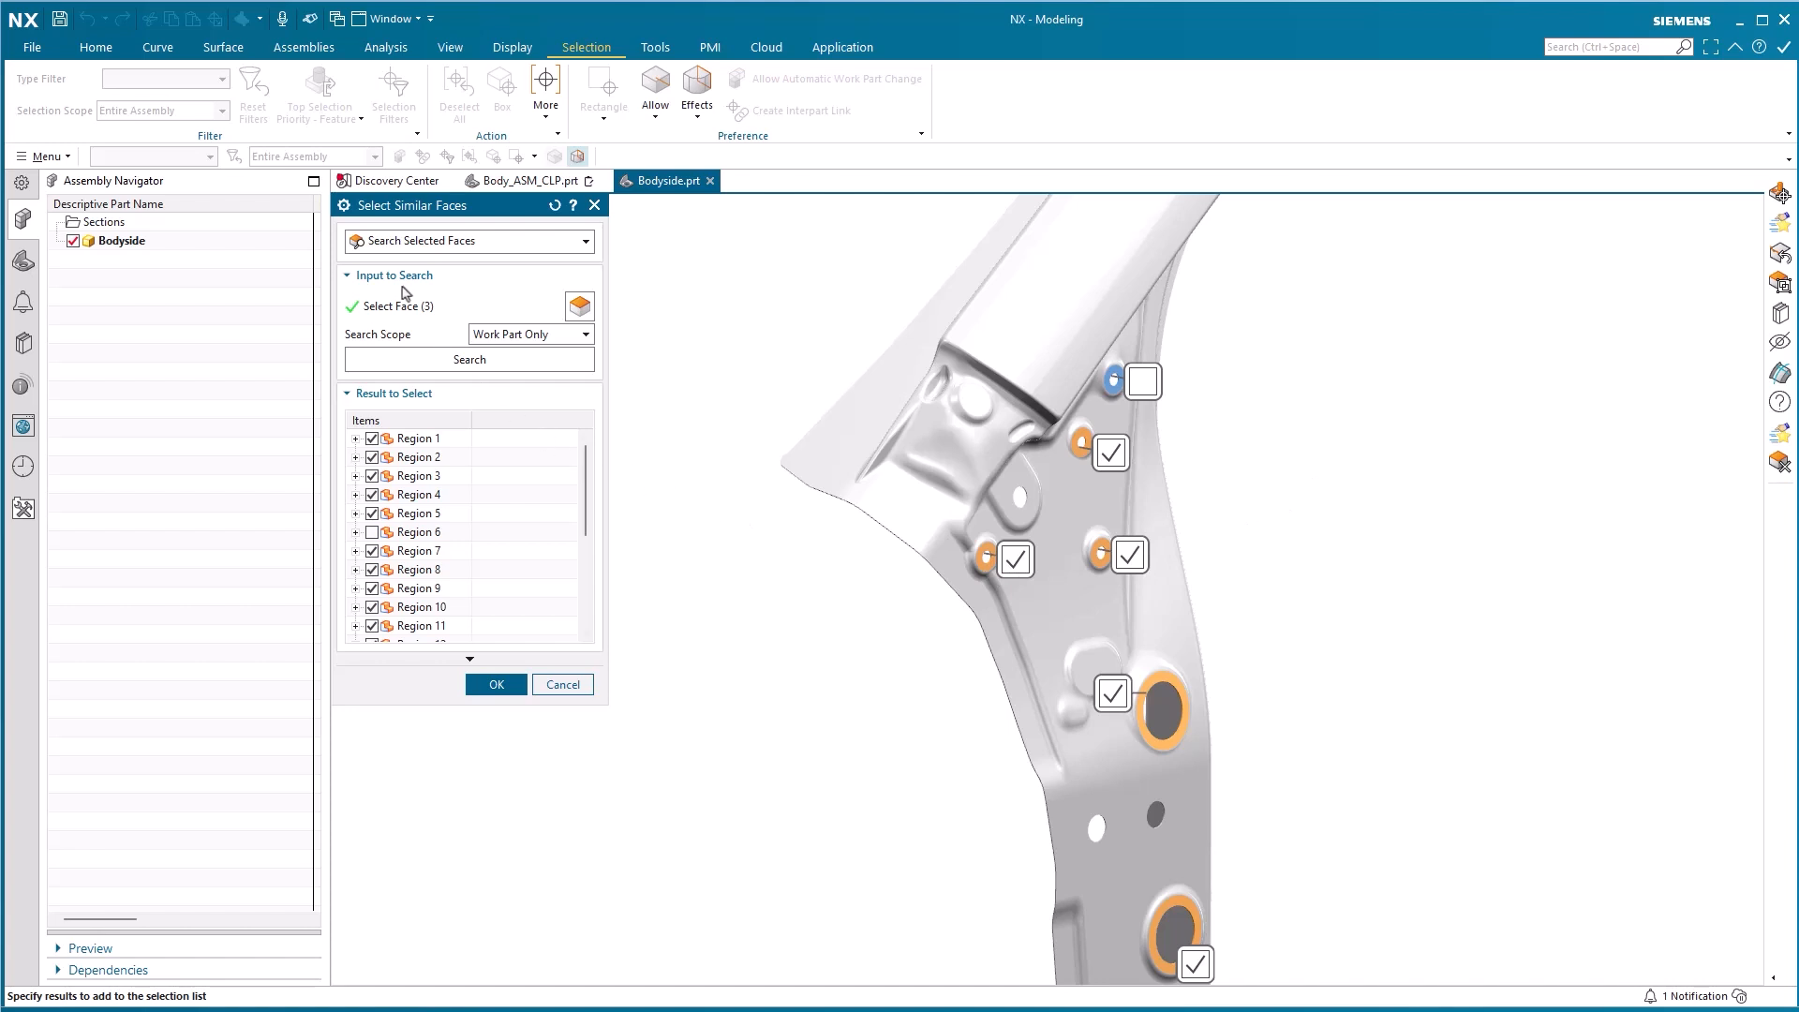
Show the additional Select Similar Faces options, restrict the results to identical faces and accept them as the selection
click(344, 208)
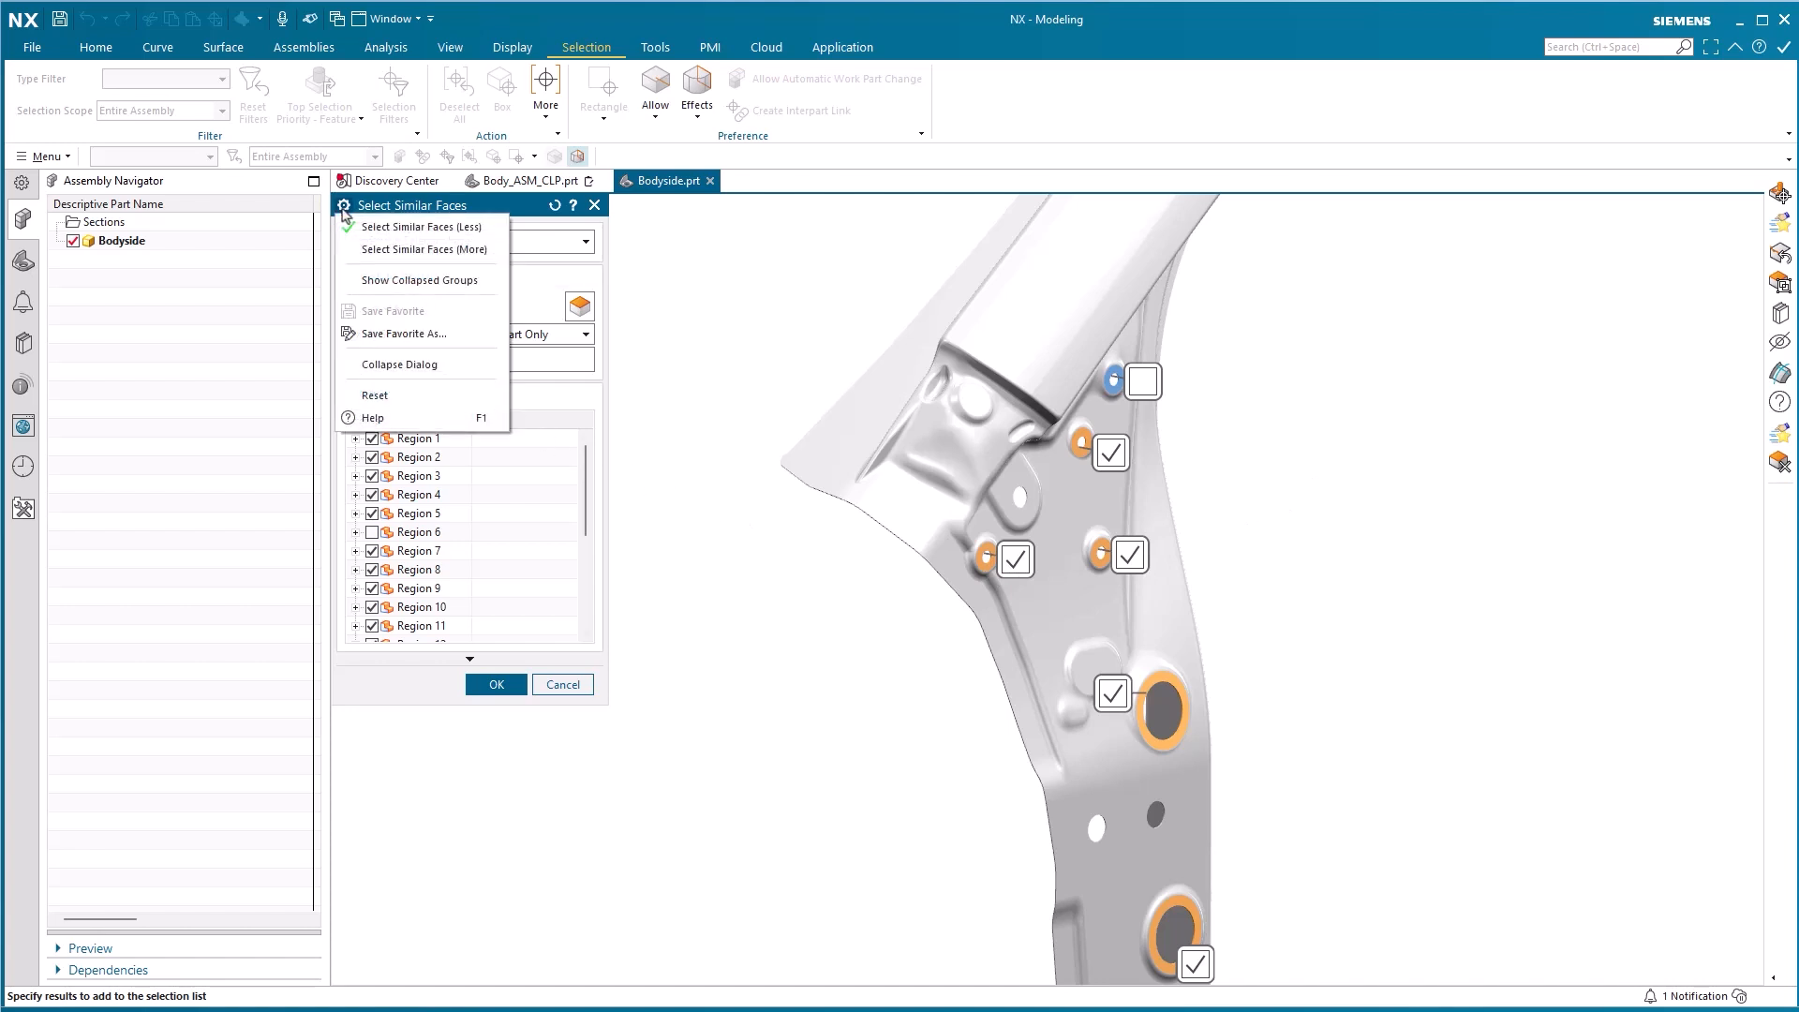
click(379, 251)
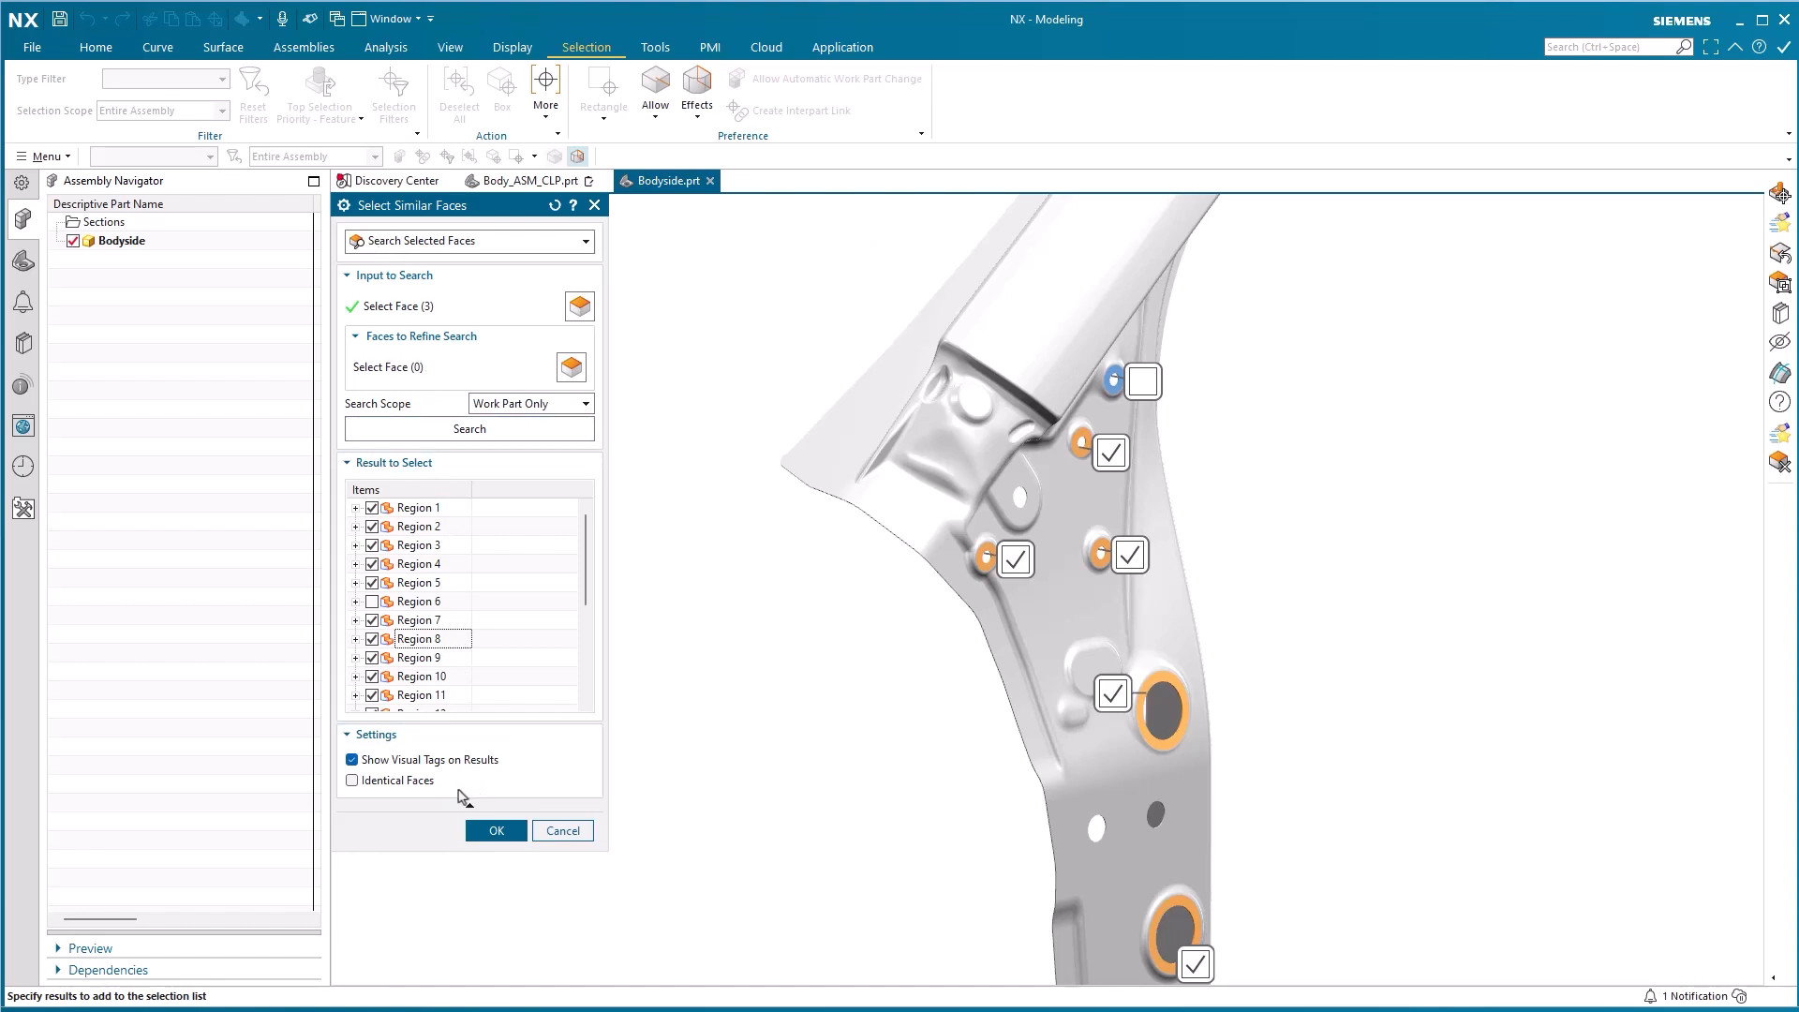
click(354, 782)
scroll(691, 815, down, 6)
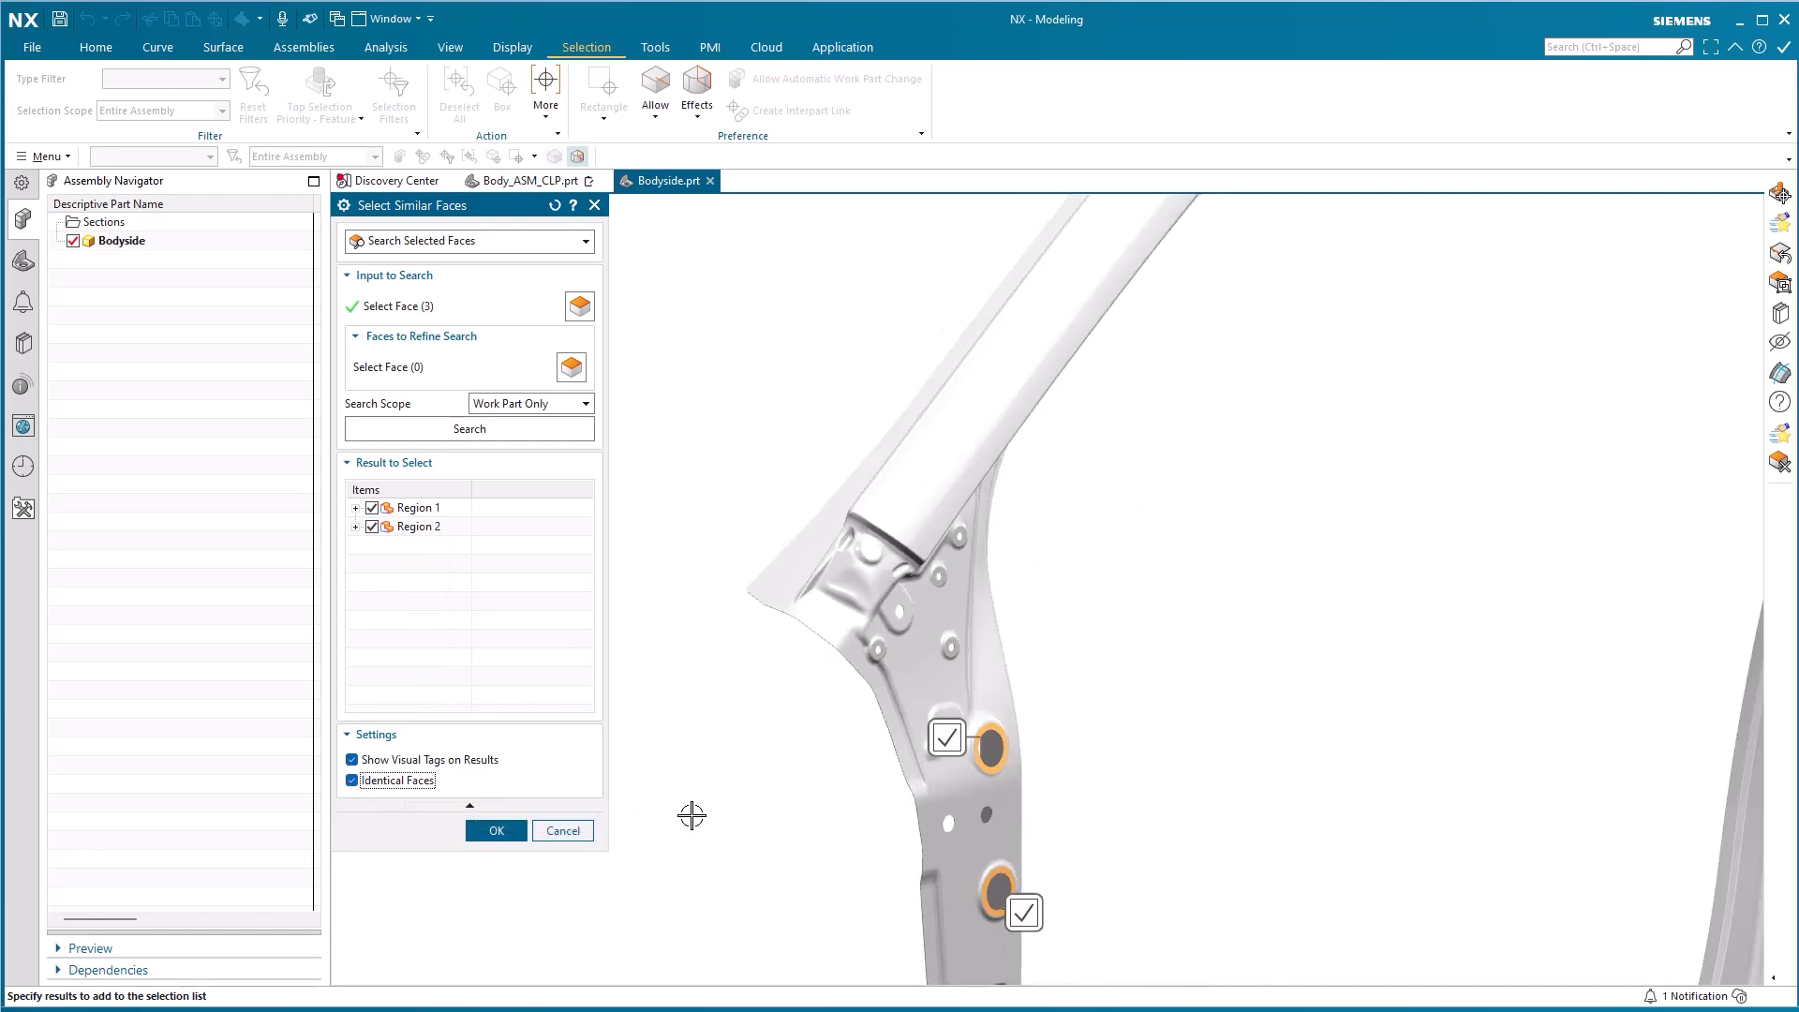
scroll(952, 740, down, 2)
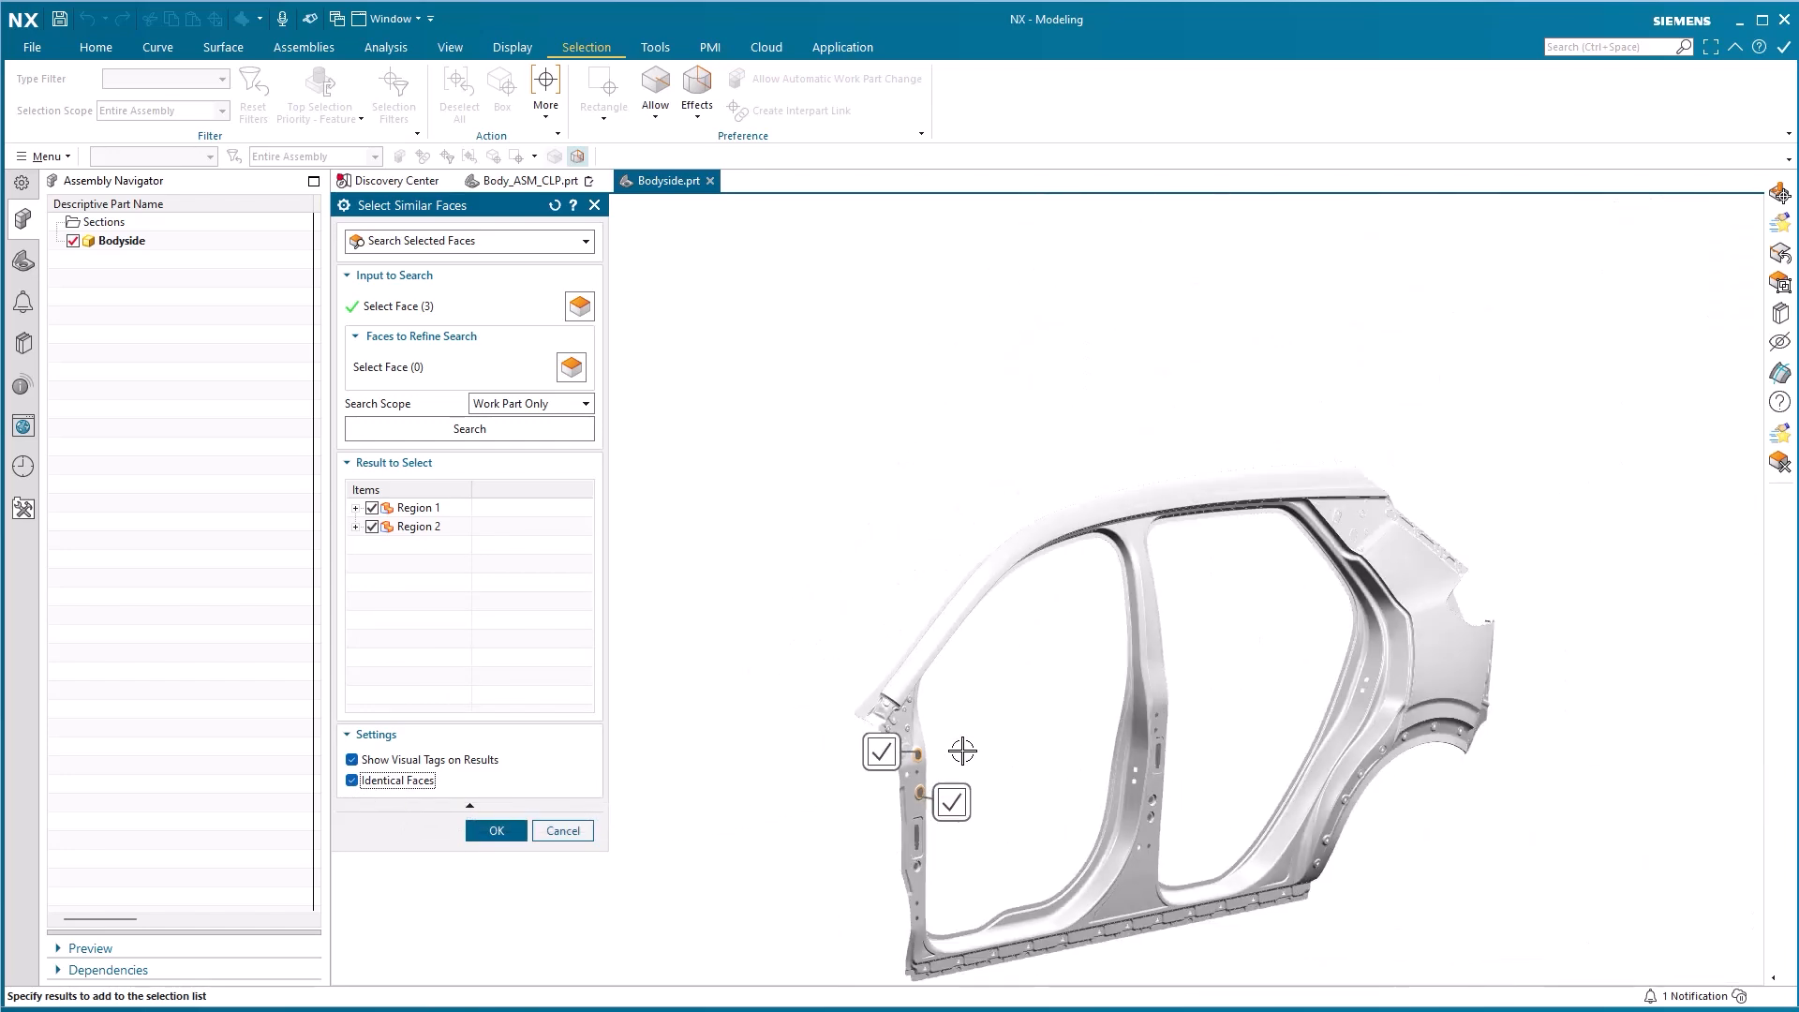
shift+middle_drag(960, 747, 1004, 610)
scroll(990, 615, up, 3)
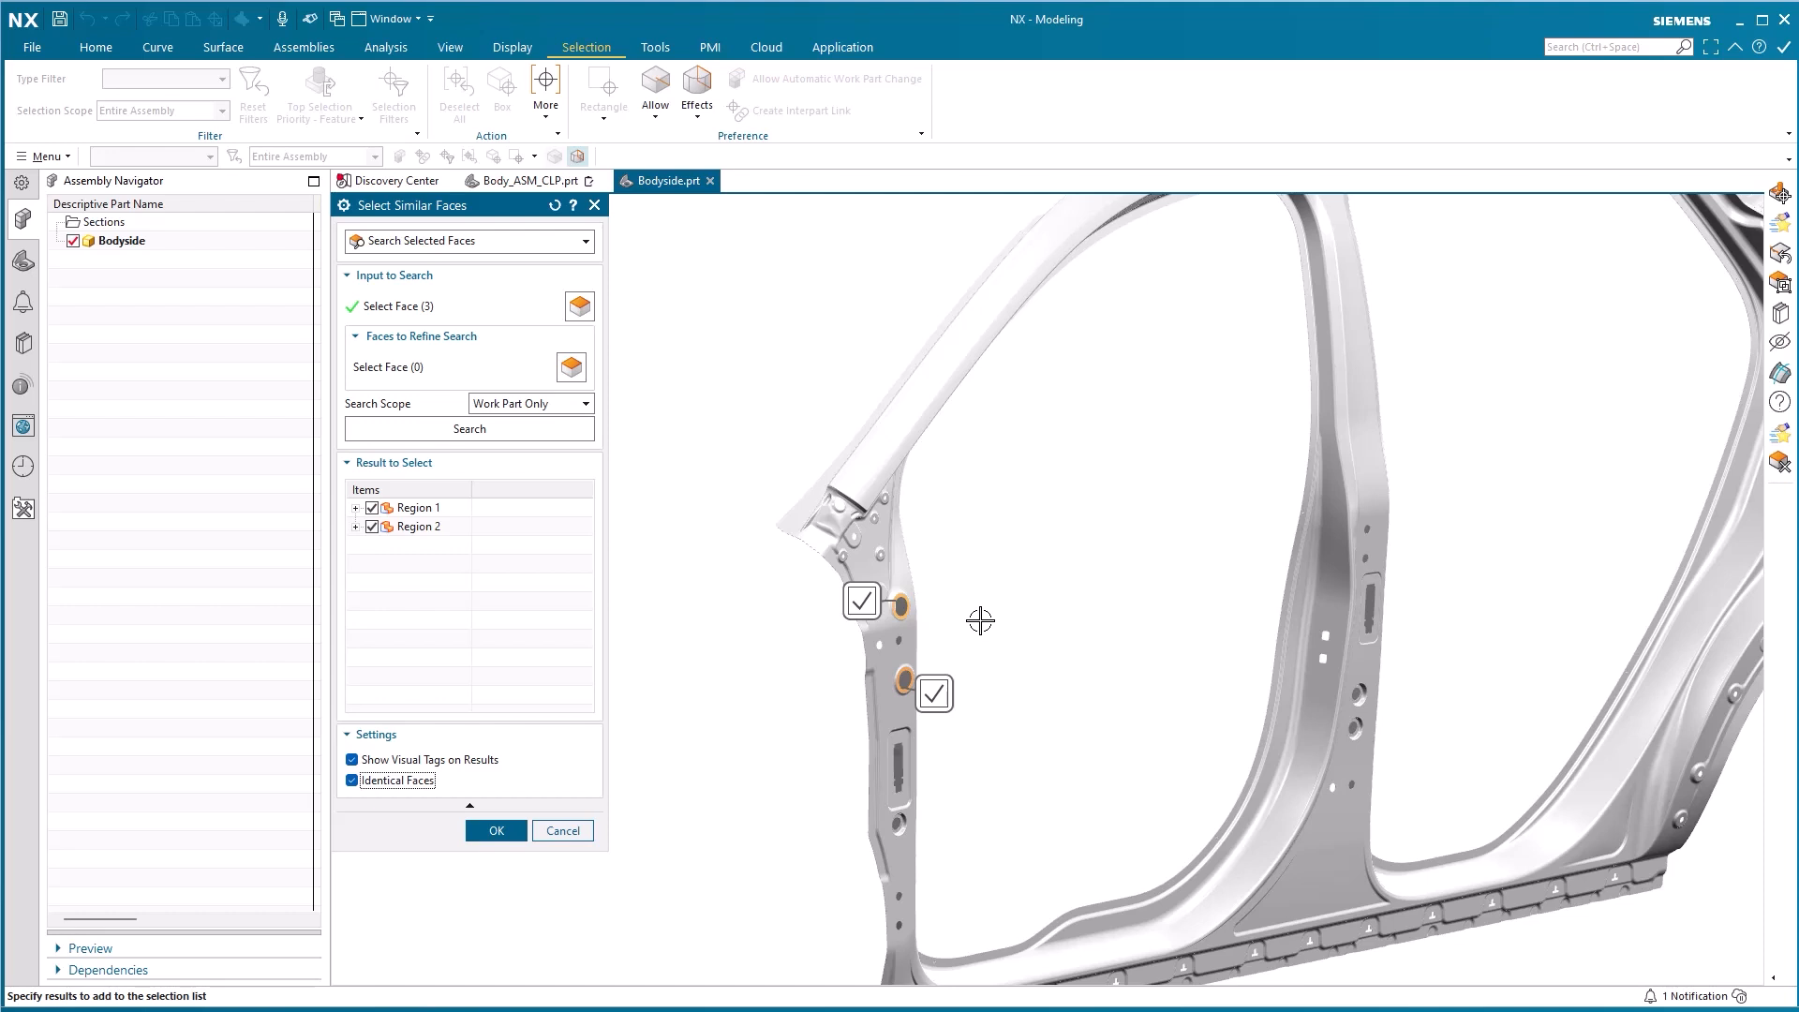
click(502, 833)
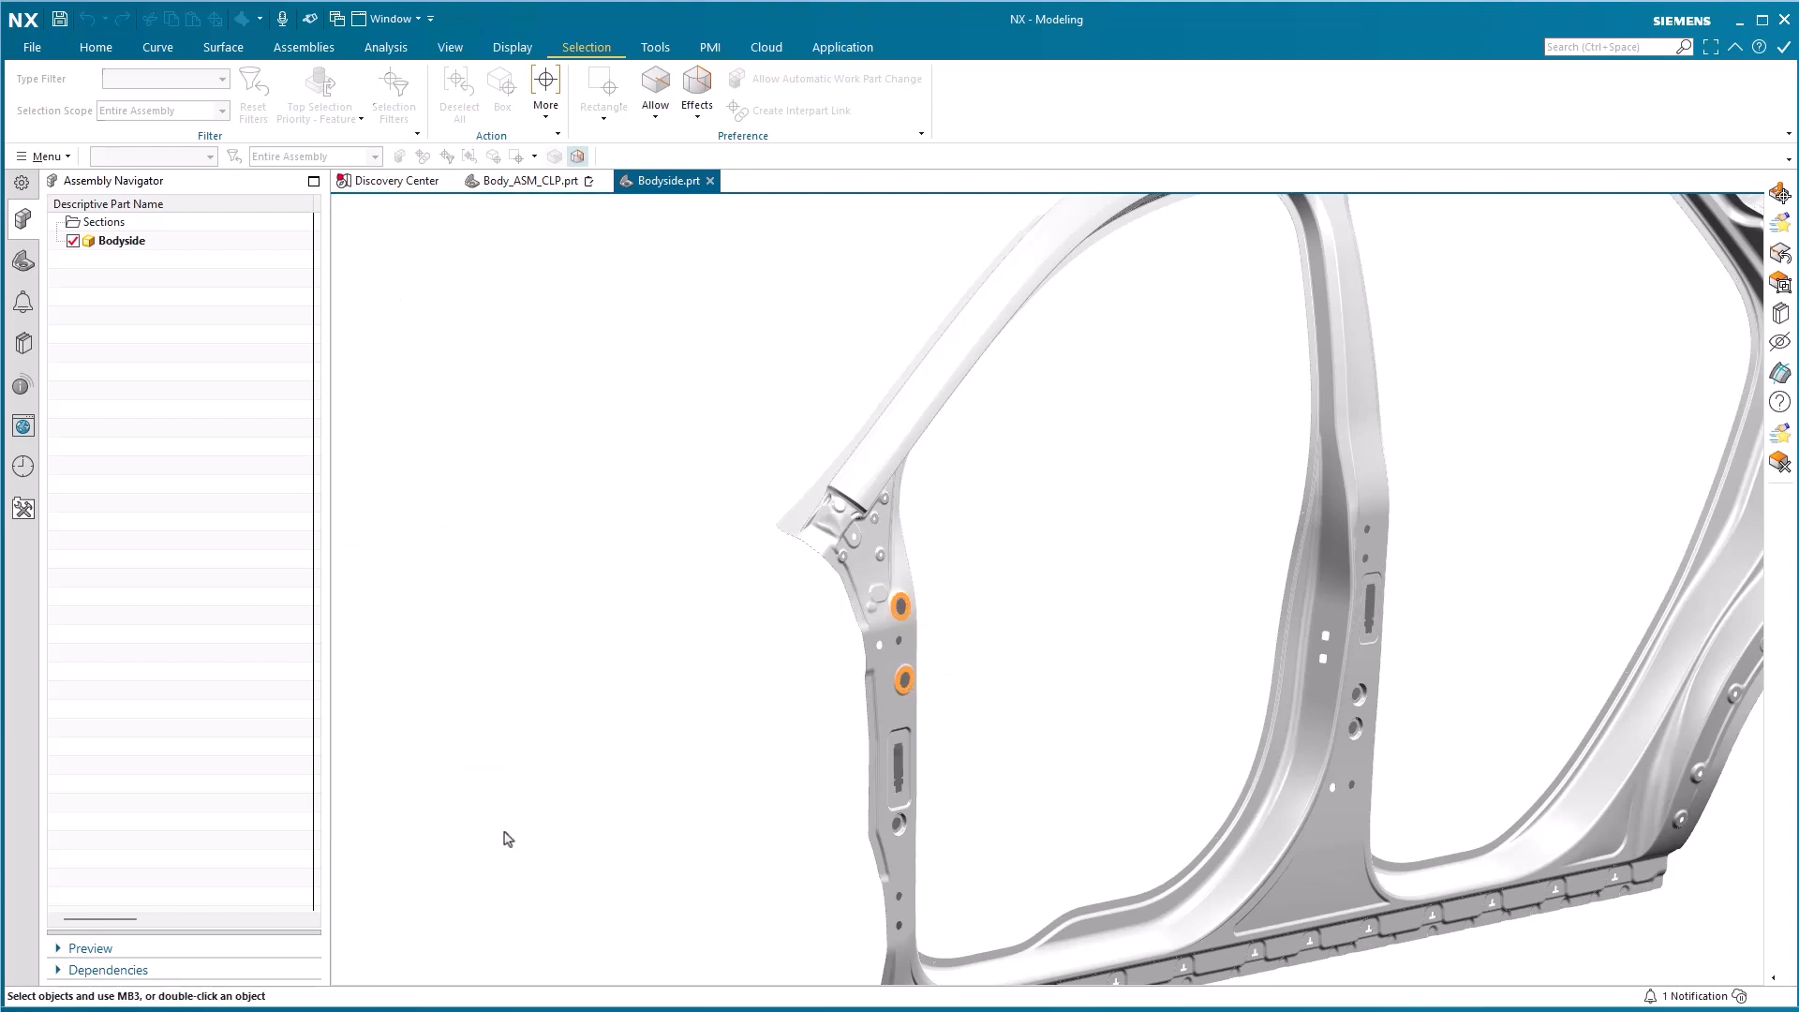
Clear the selection of the hole faces on the bodyside panel
scroll(550, 761, up, 3)
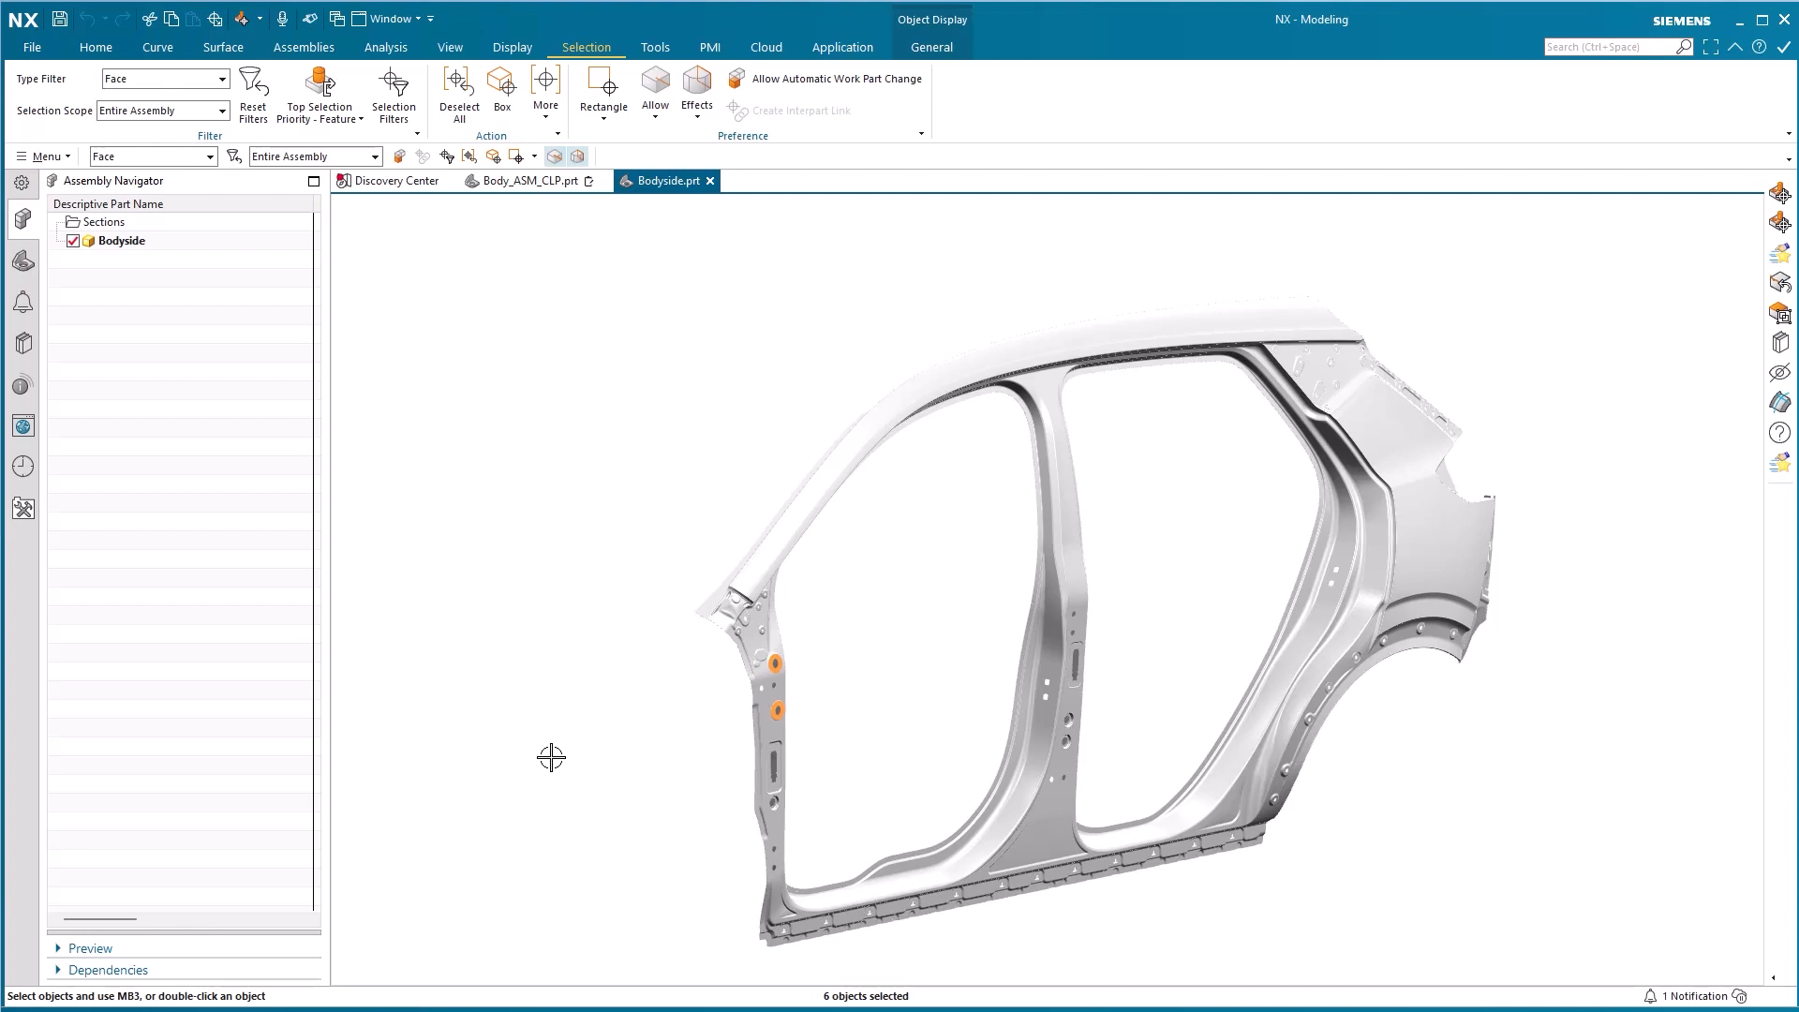
key(Escape)
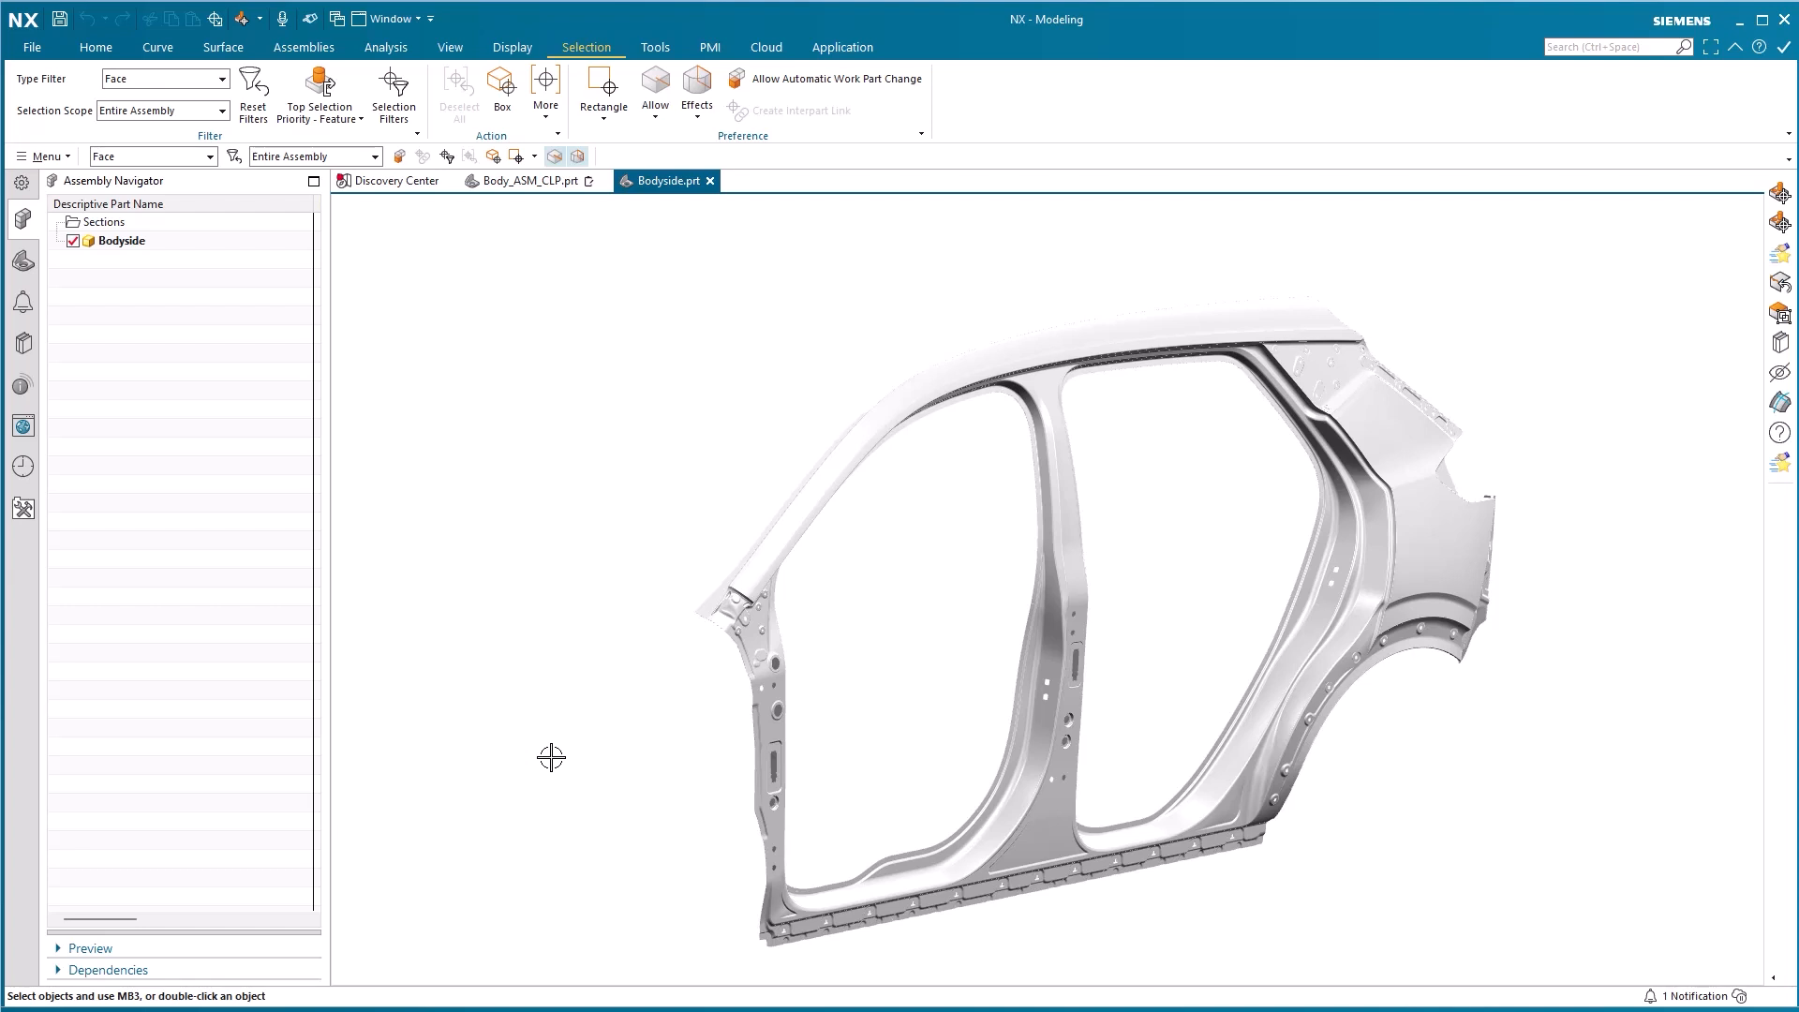